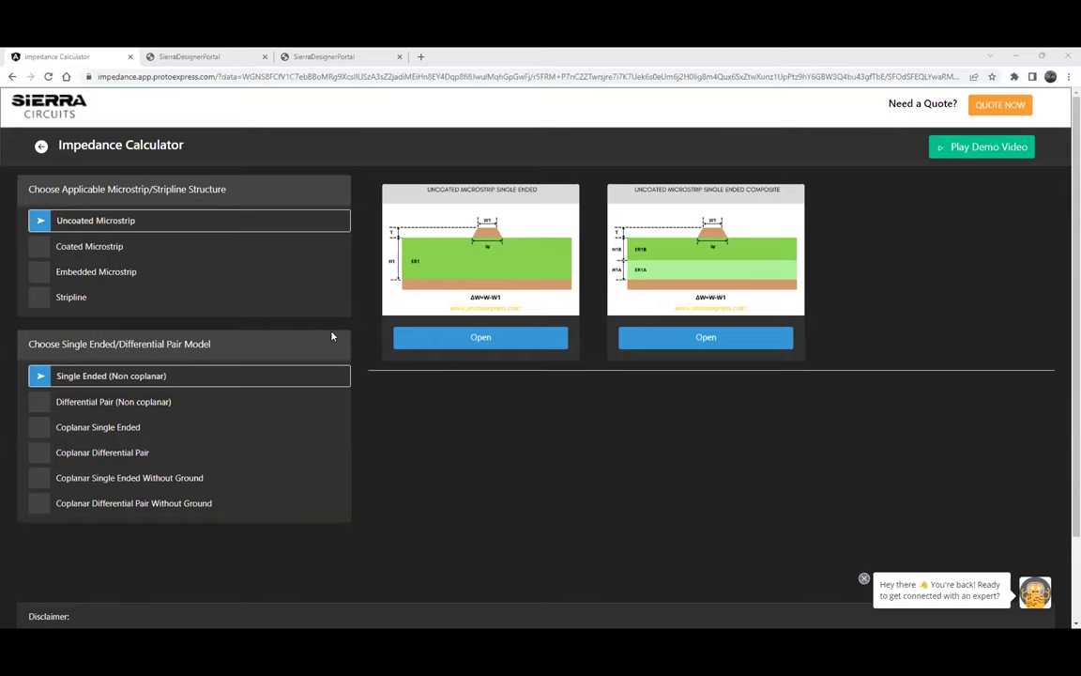
Open the non-composite impedance calculator for a coated microstrip structure with the non-coplanar differential pair model
click(118, 247)
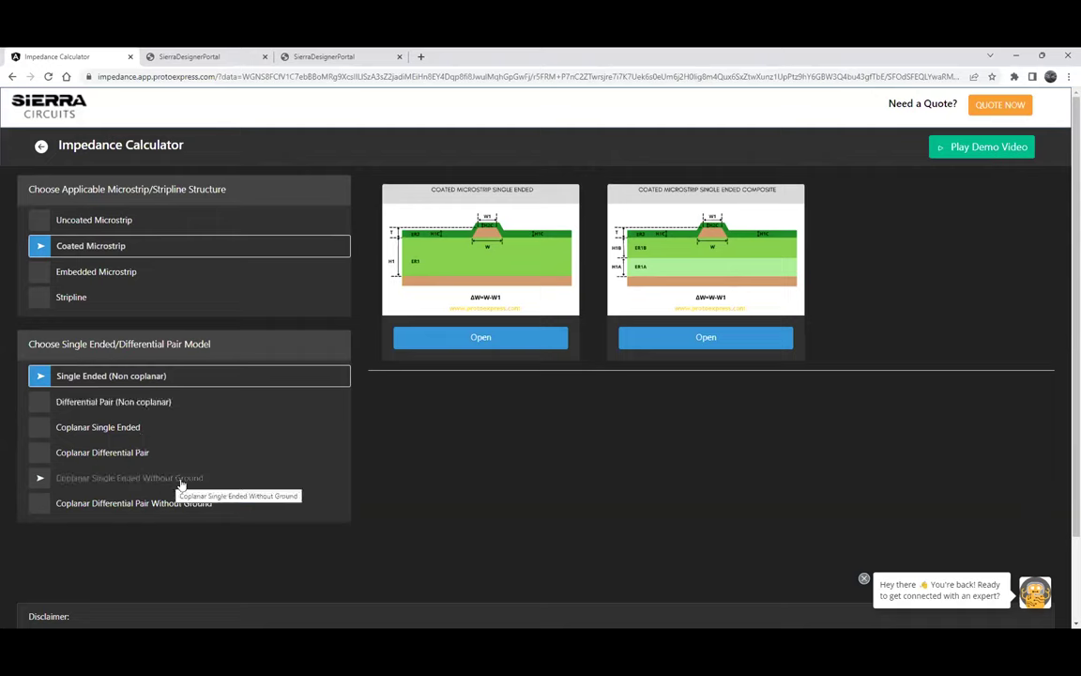
click(214, 483)
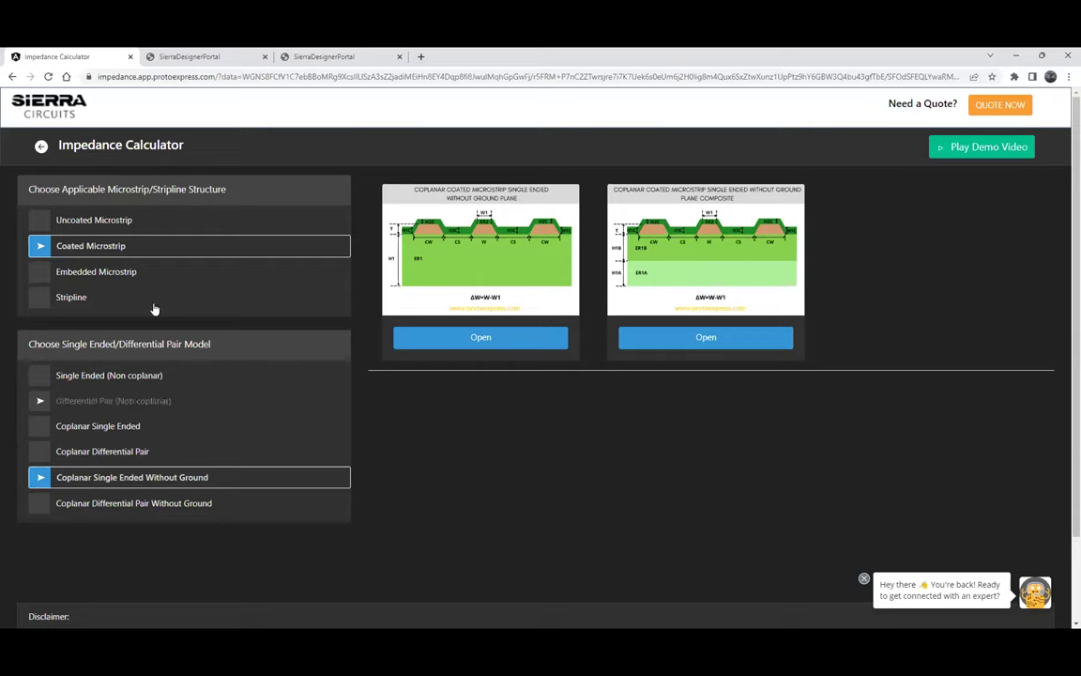
click(202, 400)
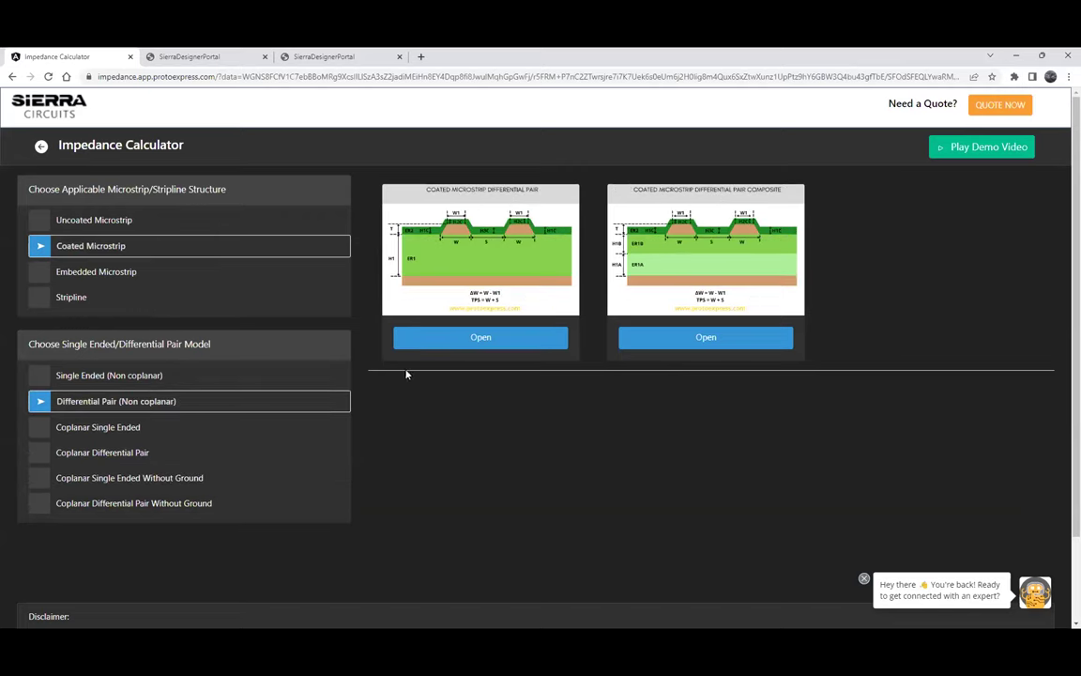
click(493, 343)
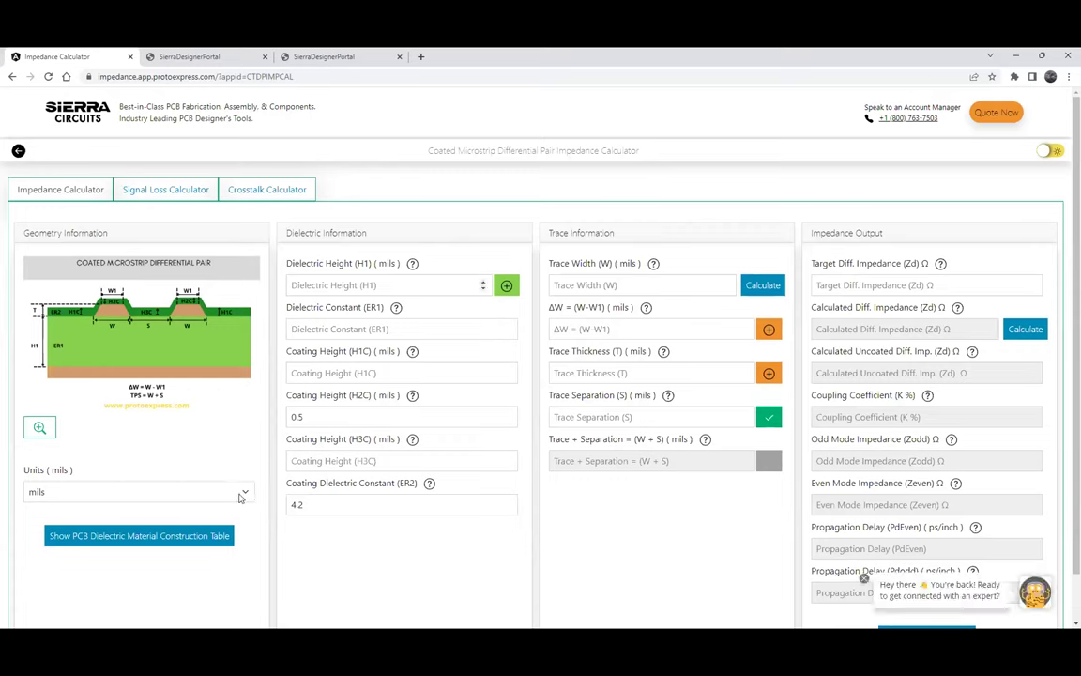
Keep the units in mils and set the dielectric height H1 to 4 and the dielectric constant ER1 to 3.84
click(240, 497)
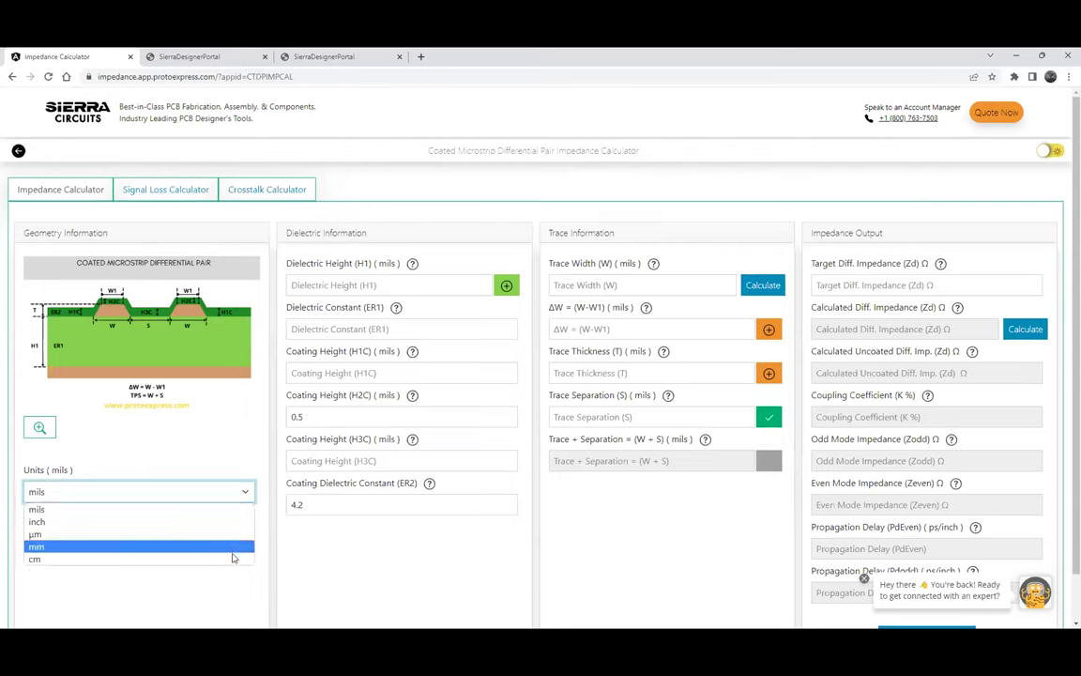
click(256, 505)
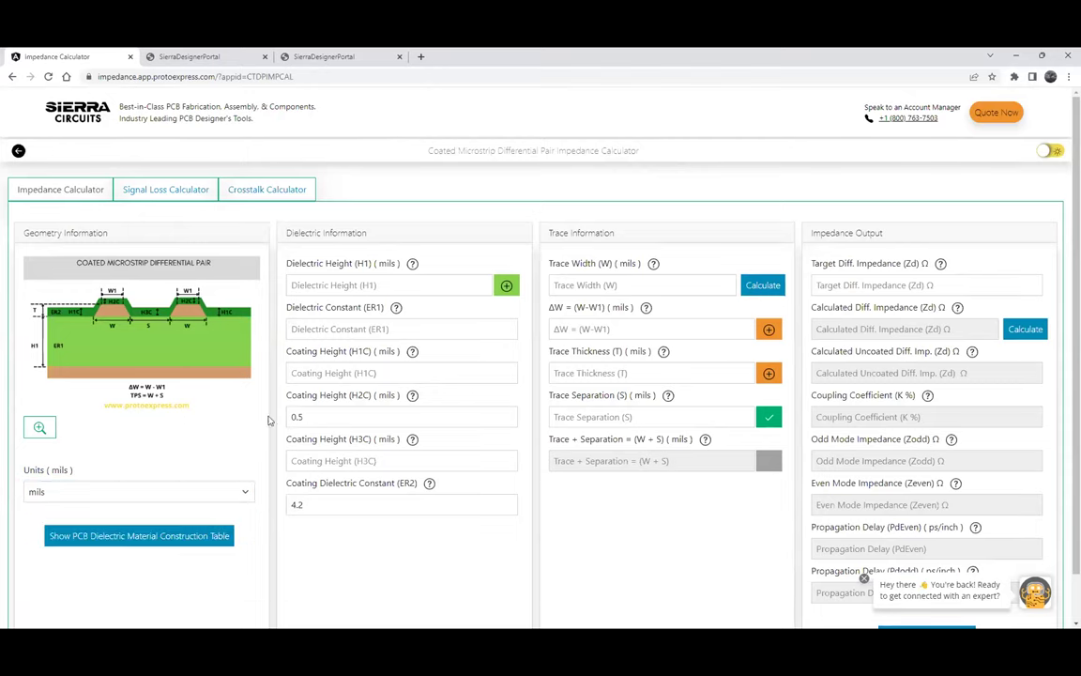
click(338, 281)
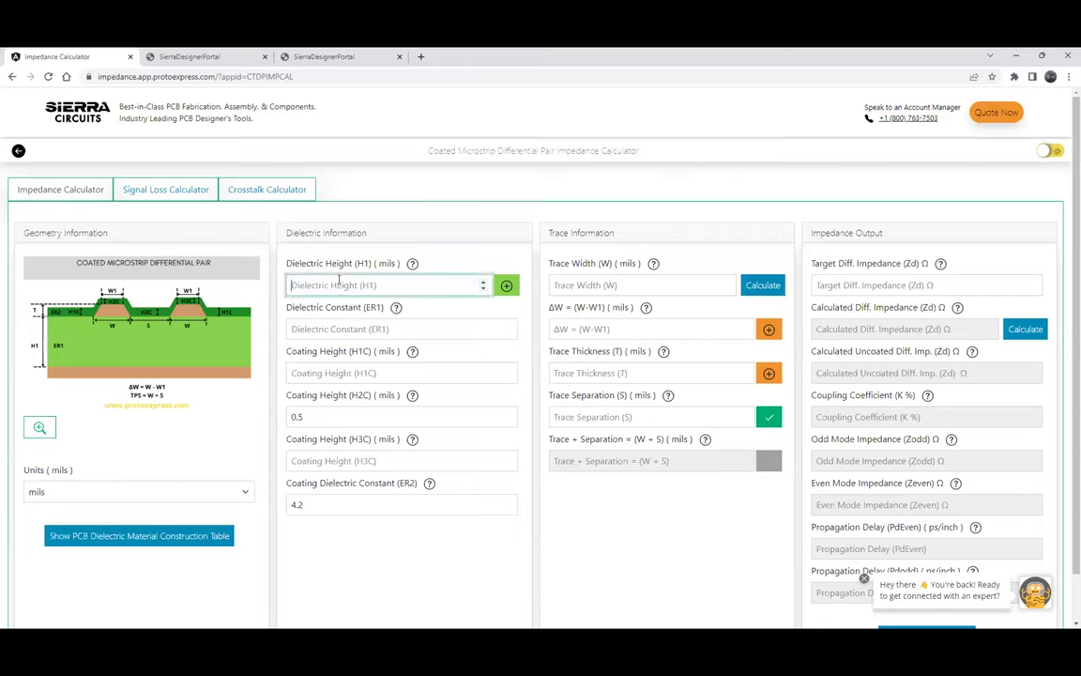
text(4)
click(323, 331)
text(3.84)
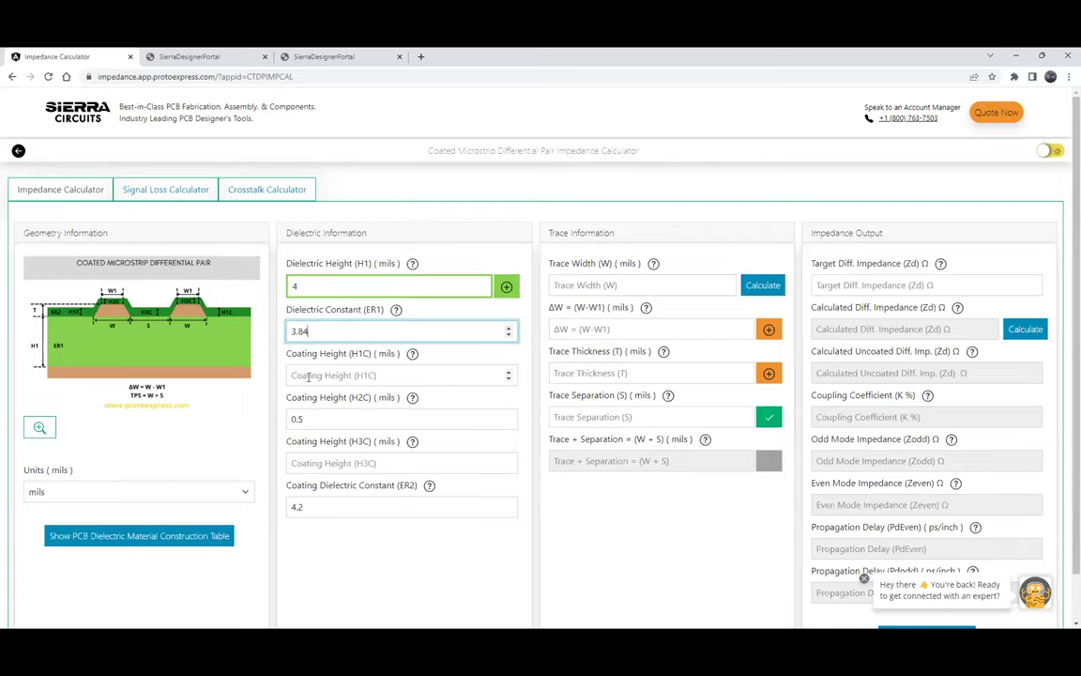
Set coating heights H1C and H3C to 1.45 mils and accept the default H2C and ER2 values
click(308, 376)
text(1.45)
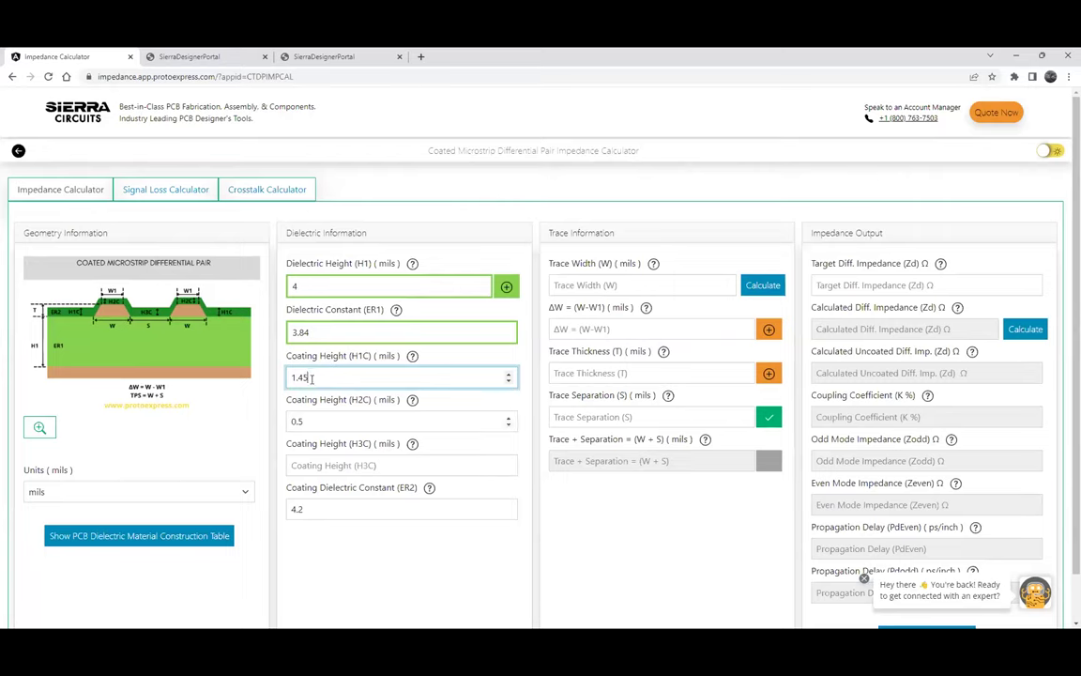
click(306, 465)
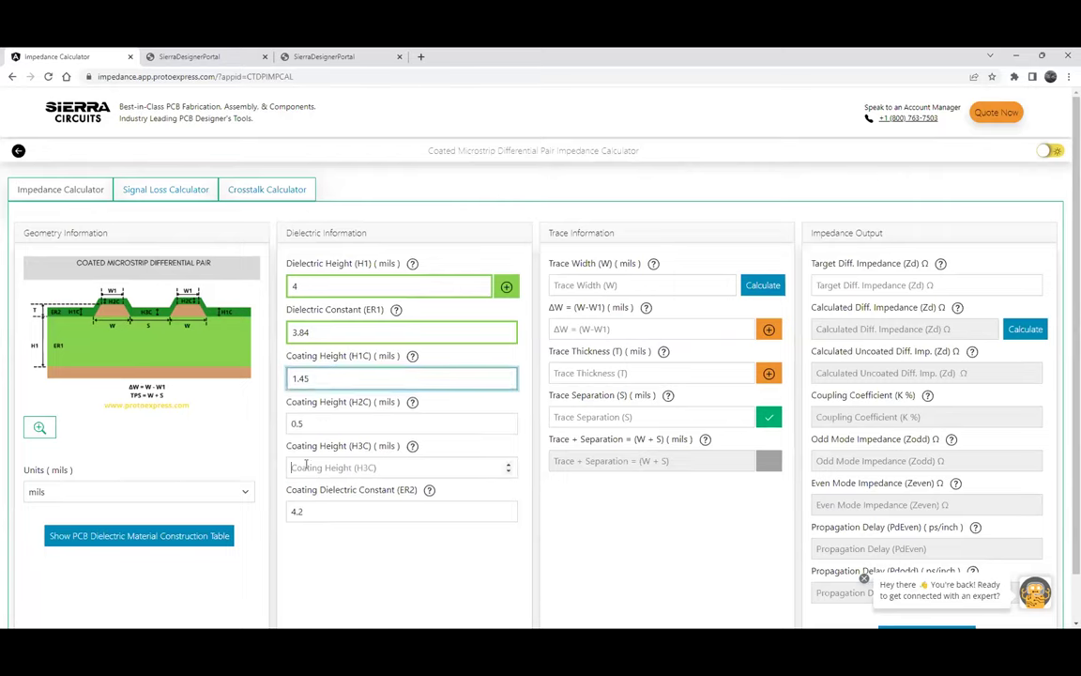
text(1.45)
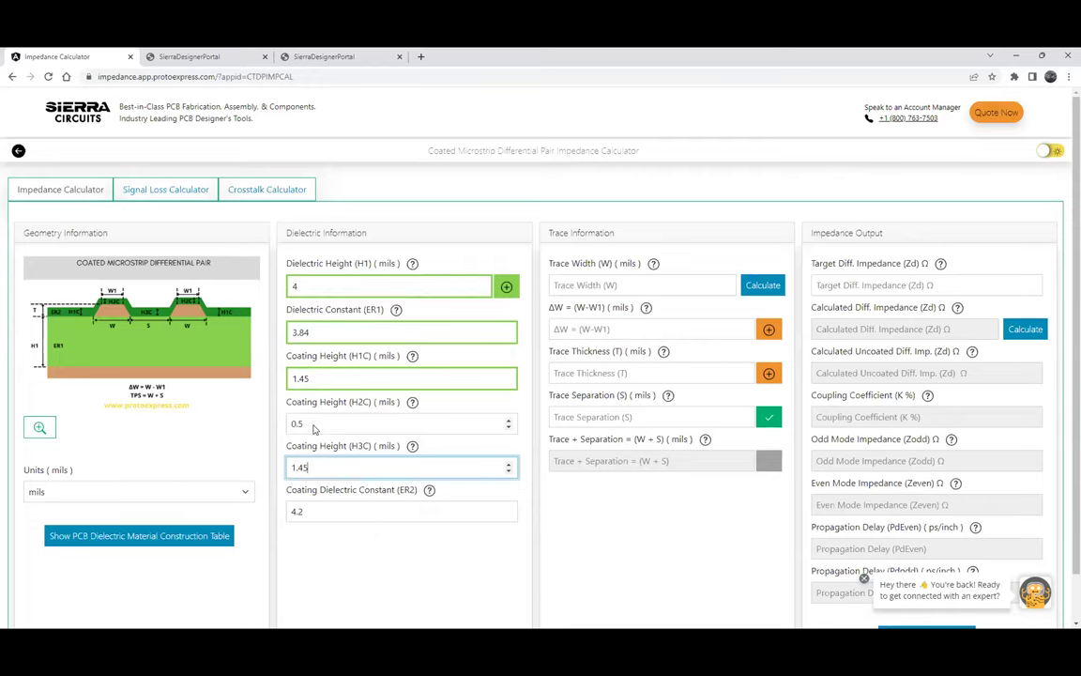
click(314, 427)
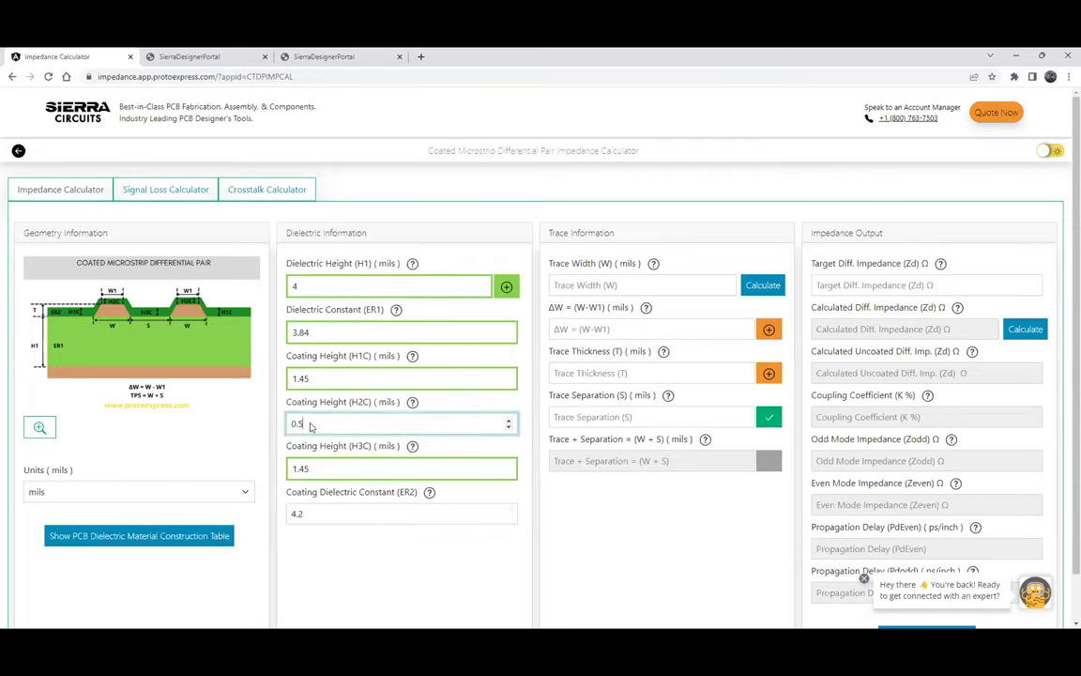
click(314, 513)
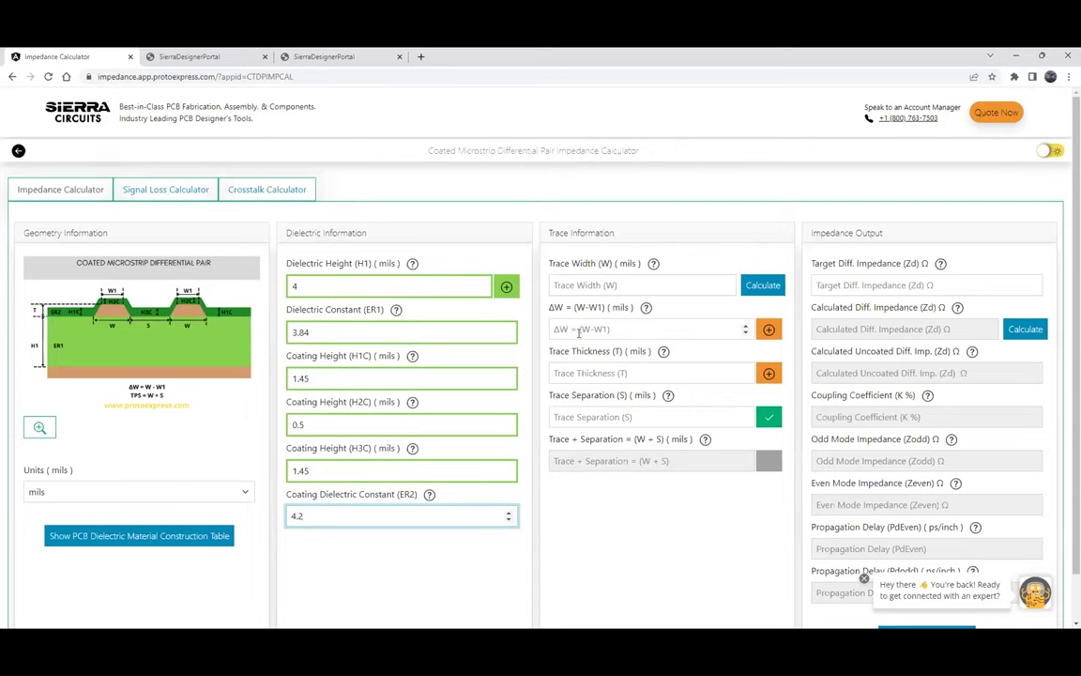
Set ΔW to 0.5 mils and consult the guidelines relating copper weight to ΔW
click(575, 328)
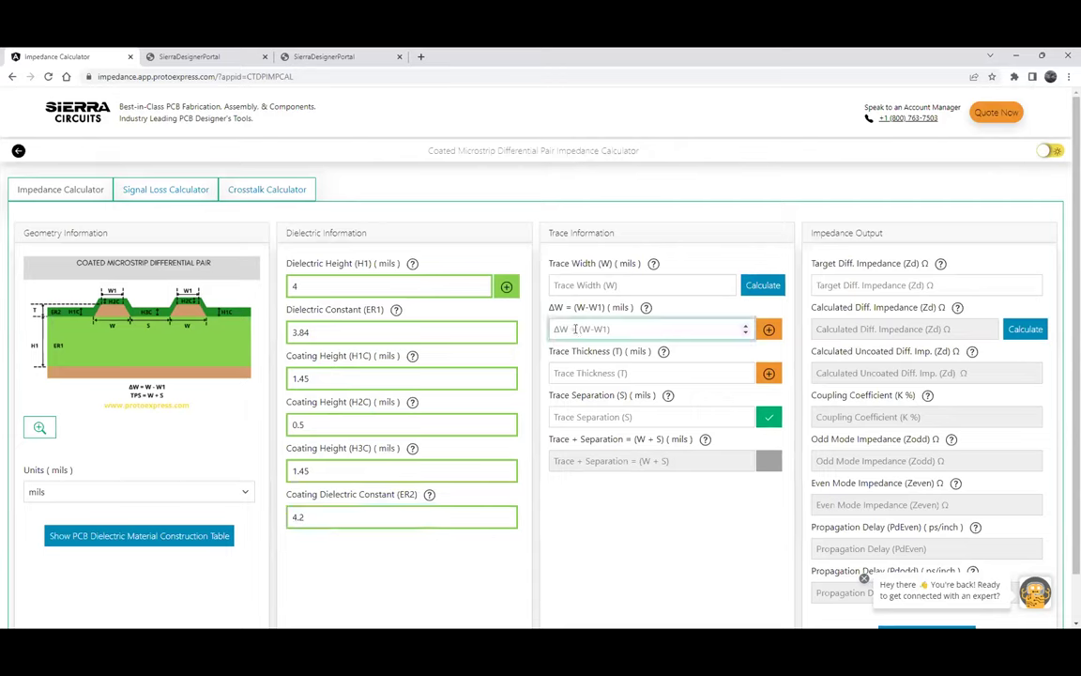
text(0.5)
click(647, 309)
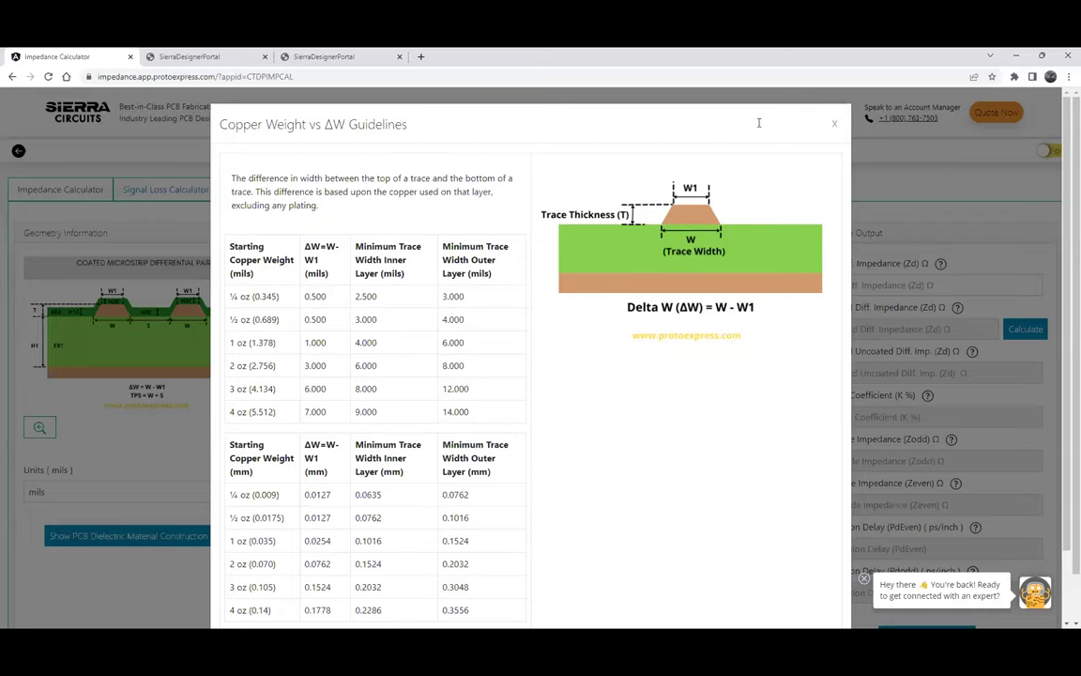
click(835, 123)
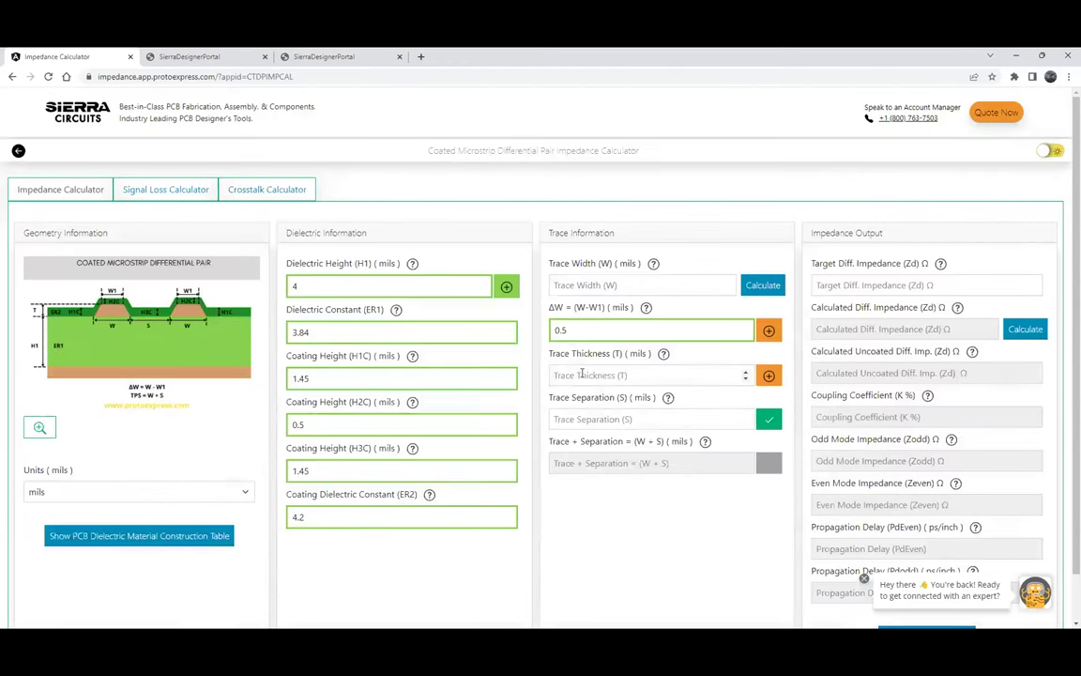
Set the trace thickness T to 1.45 mils and the trace separation S to 6 mils
click(581, 373)
text(1.45)
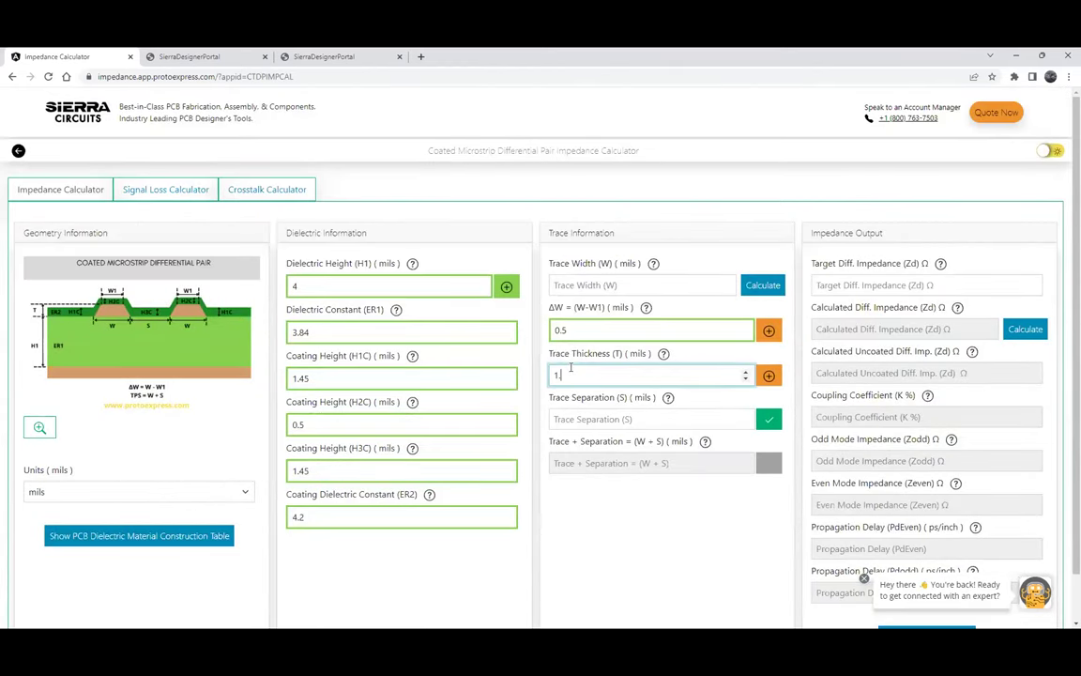
click(584, 420)
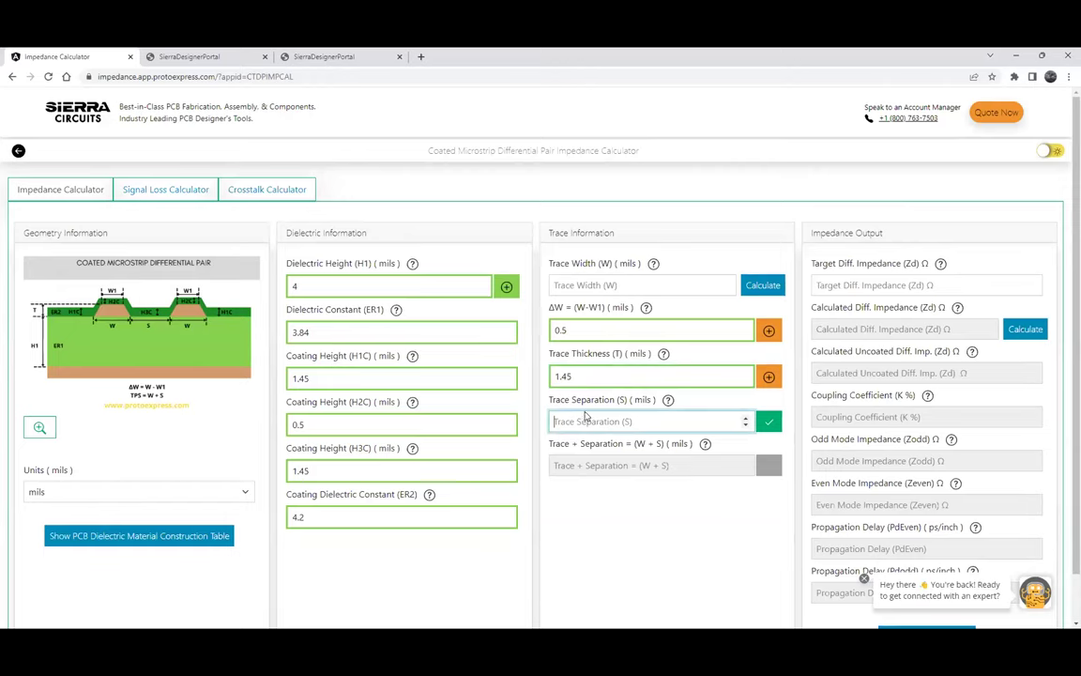
text(6)
Calculate the trace width for a target differential impedance of 100 Ω and review the impedance output
click(835, 286)
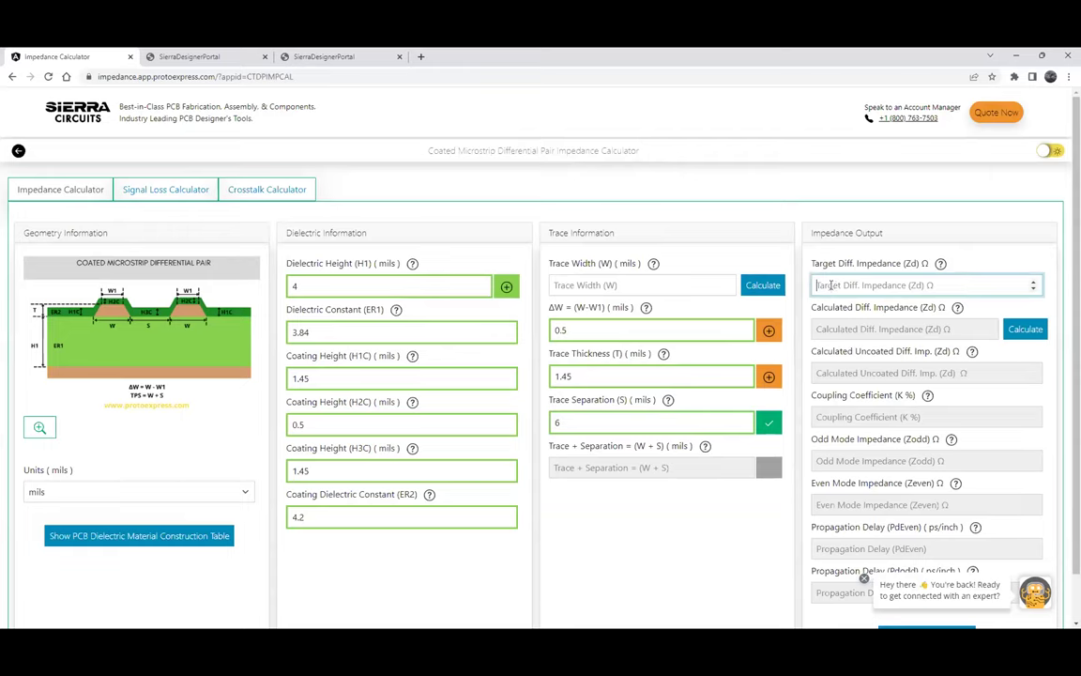
text(100)
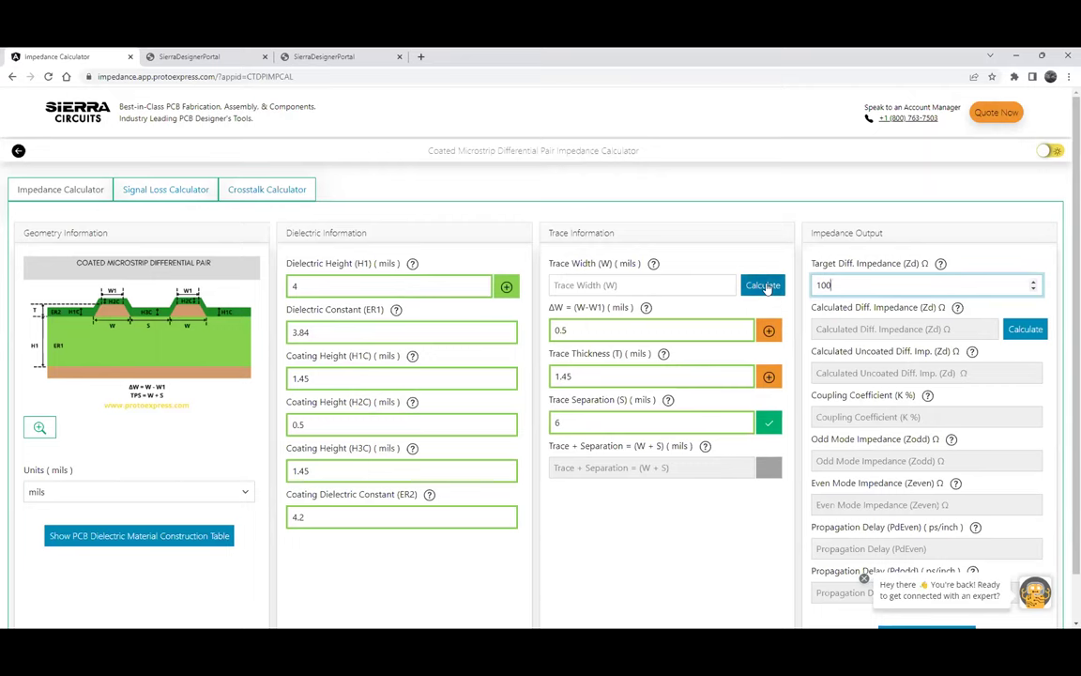
click(765, 286)
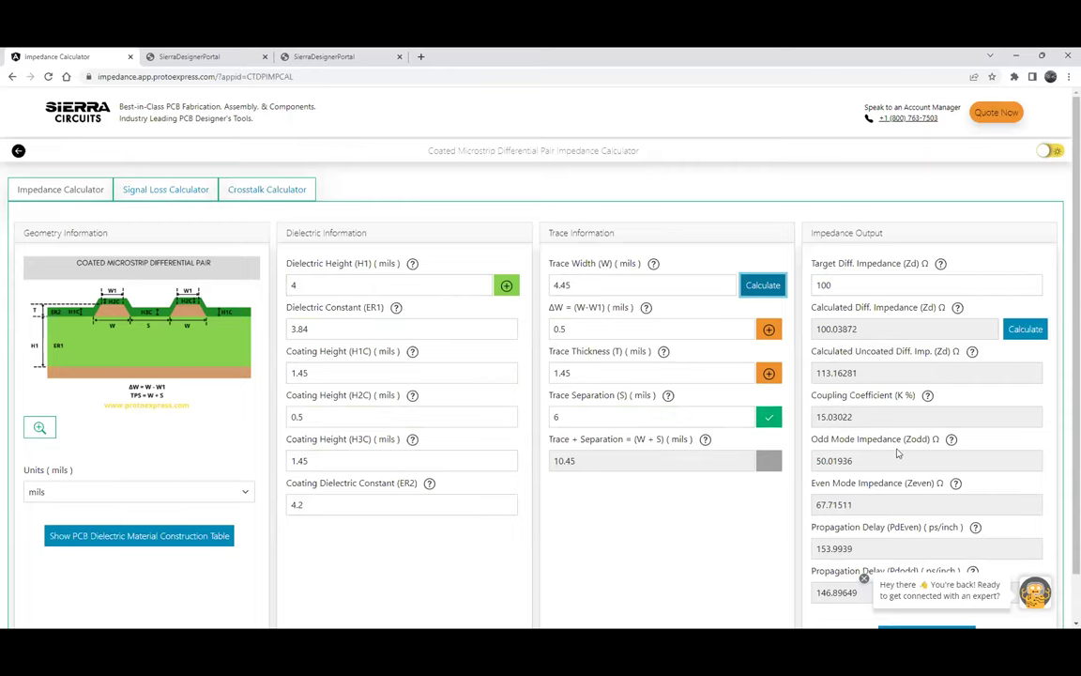
scroll(892, 498, down, 1)
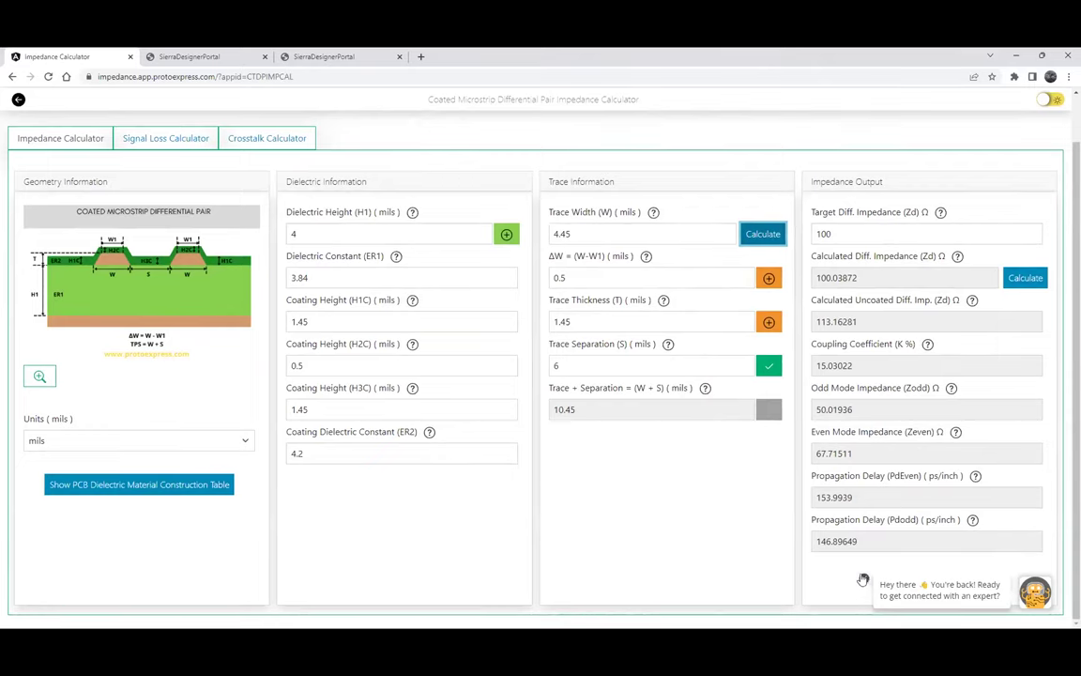
scroll(851, 406, up, 1)
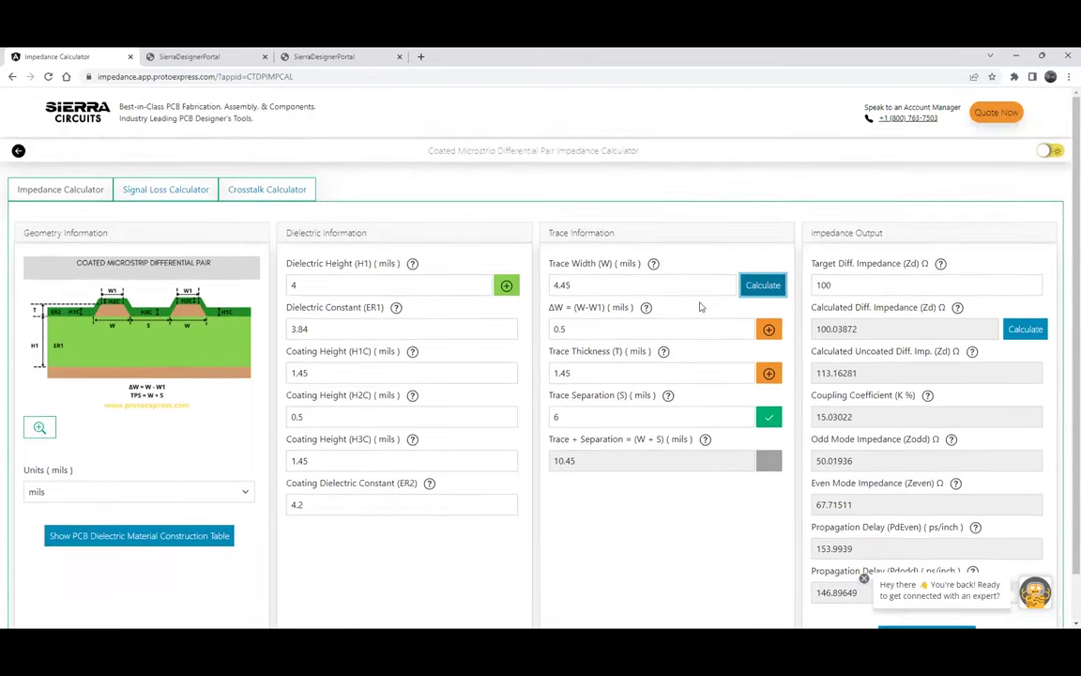
Round the trace width to 4.5 mils and recalculate the differential impedance, reviewing the outputs
click(577, 287)
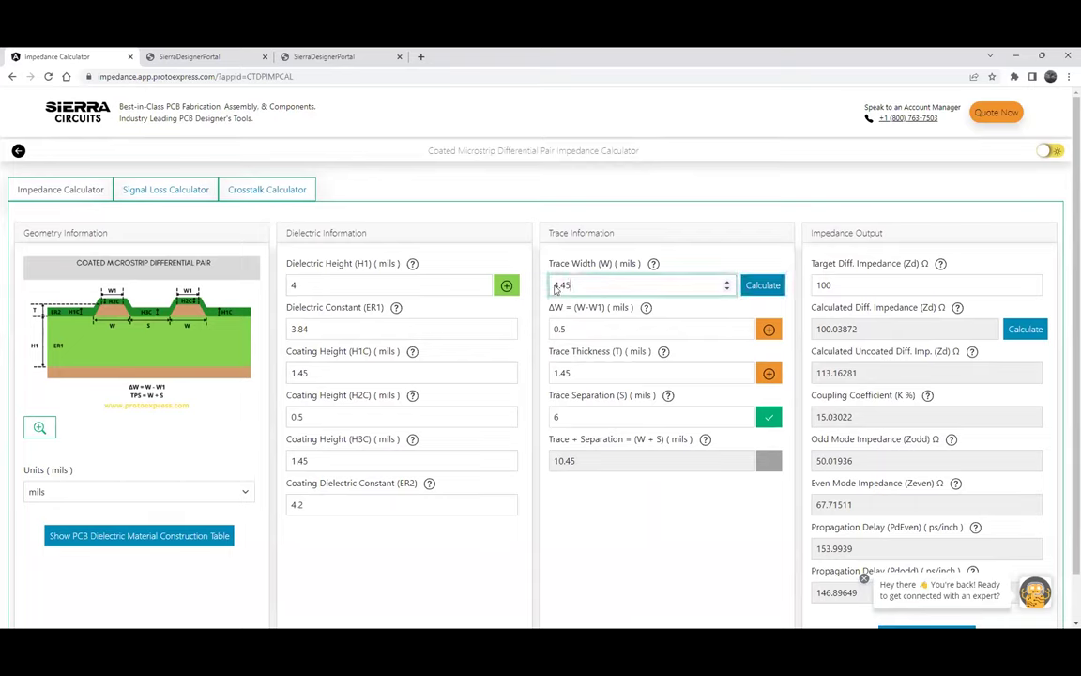
double_click(564, 292)
text(4.5)
click(1025, 330)
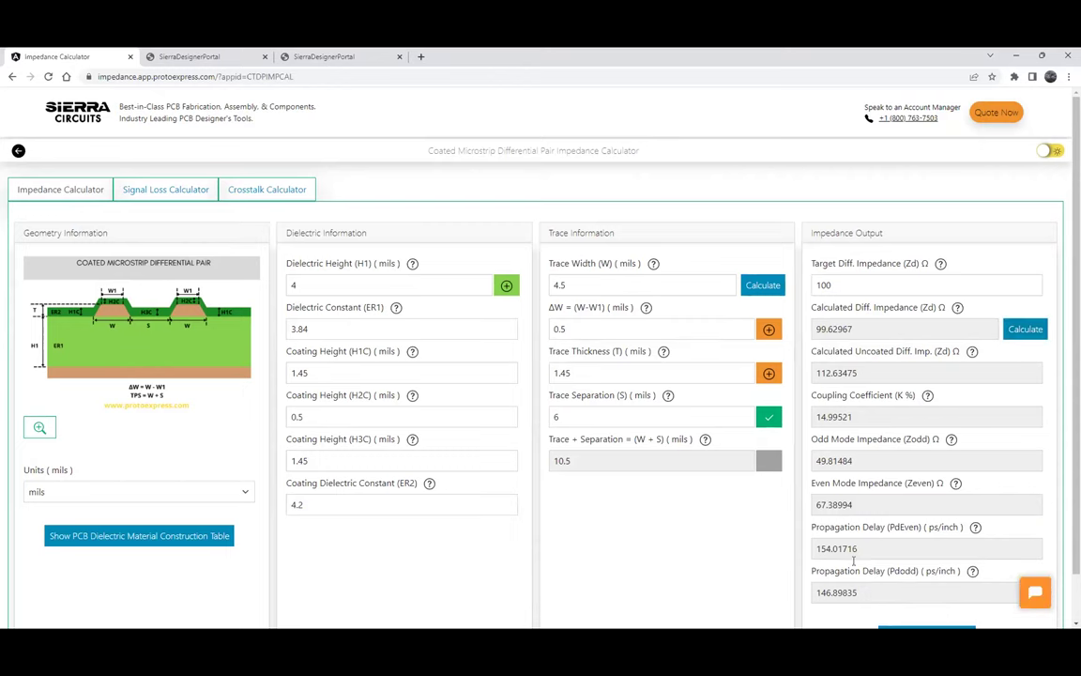
scroll(751, 405, down, 1)
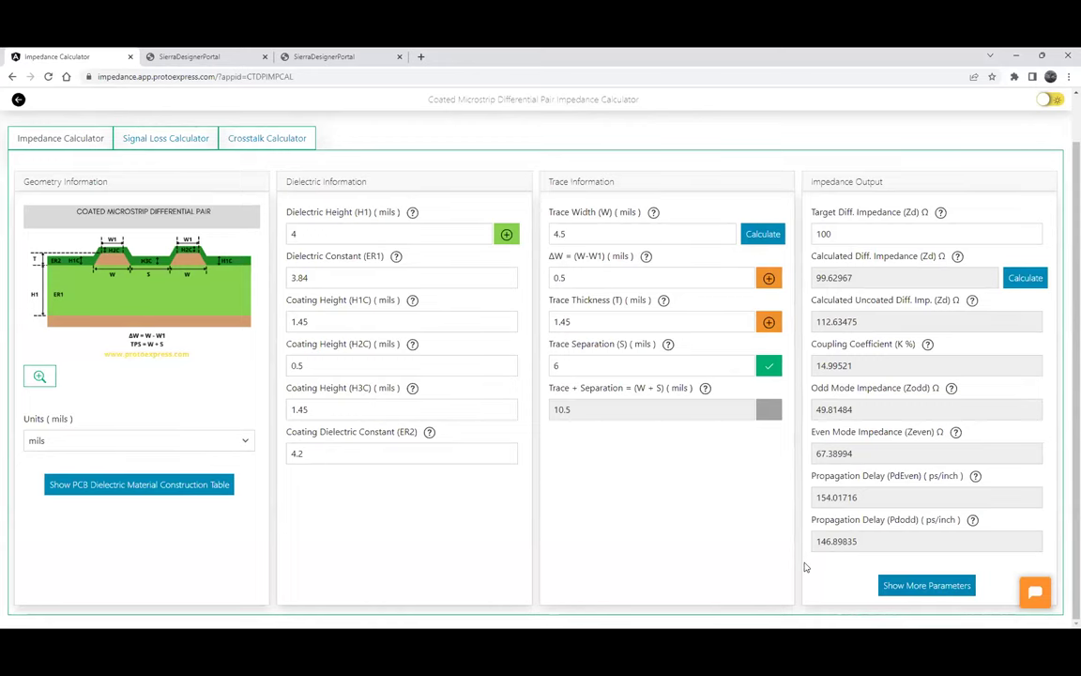
scroll(804, 567, up, 1)
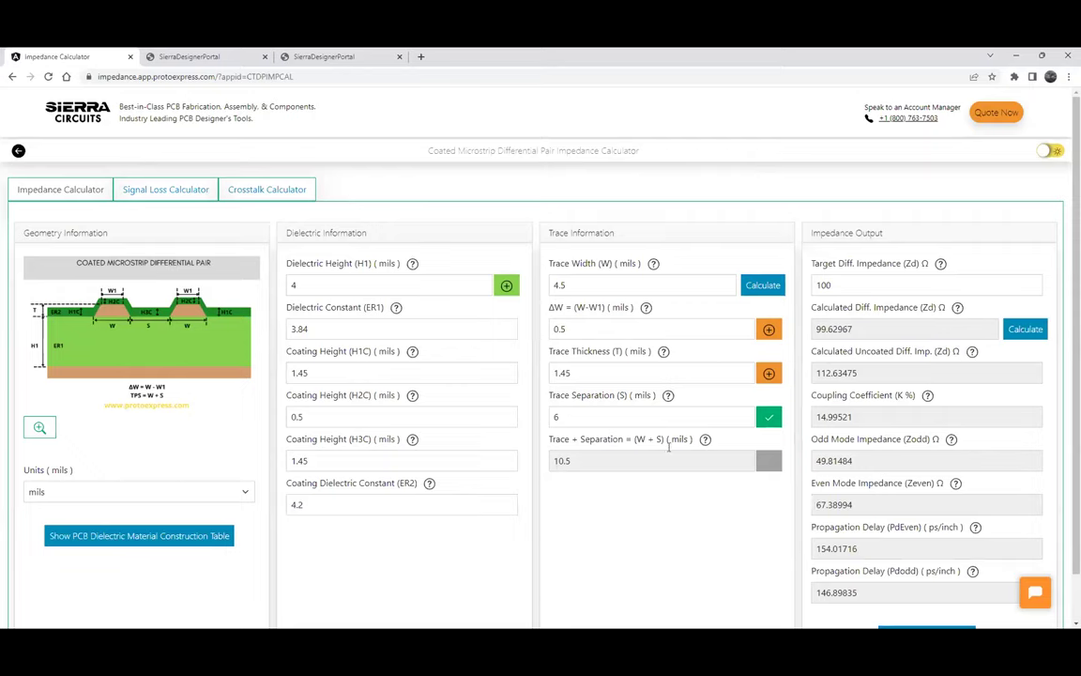
List the PCB dielectric material constructions for a rigid board using FR370HR core, and look through the other available materials
click(174, 542)
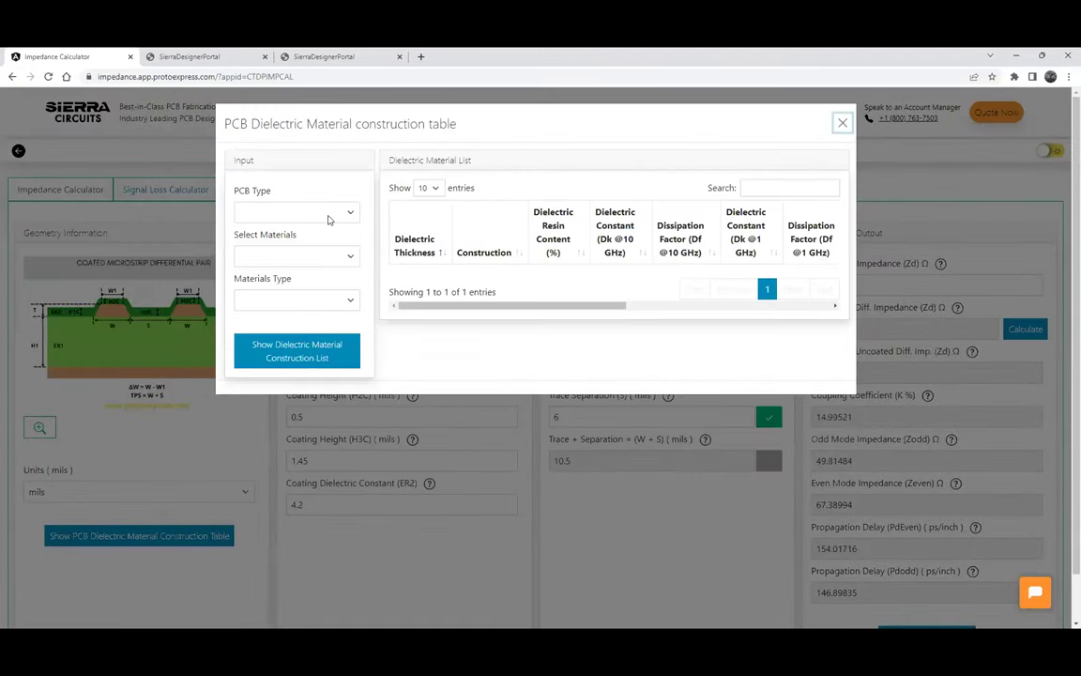
click(327, 214)
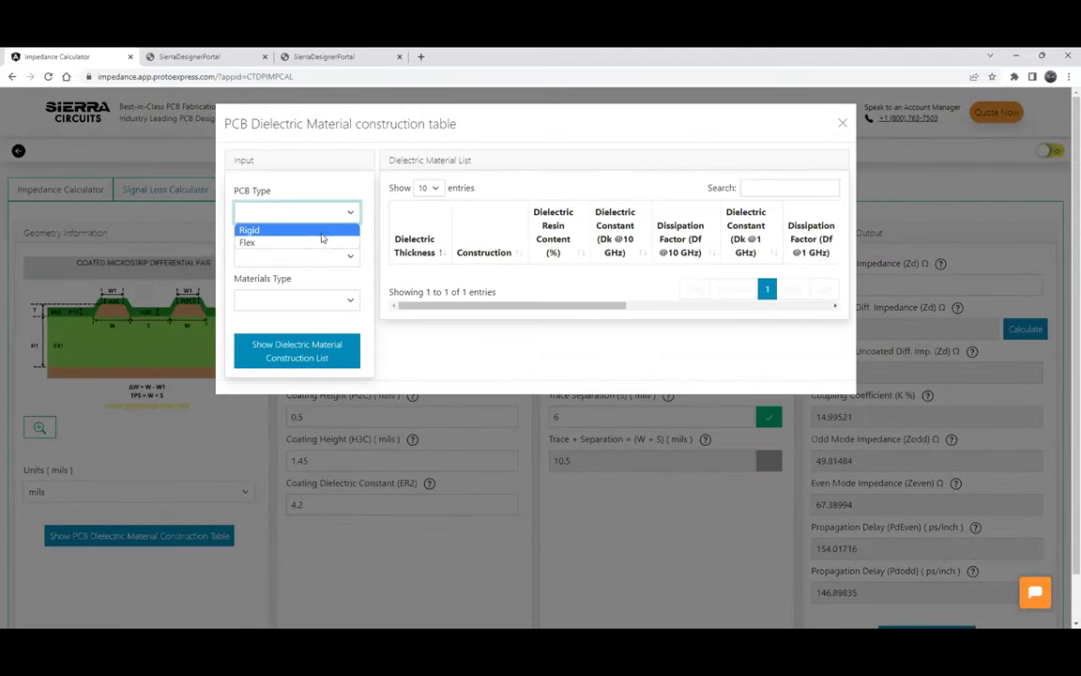
click(321, 231)
click(319, 257)
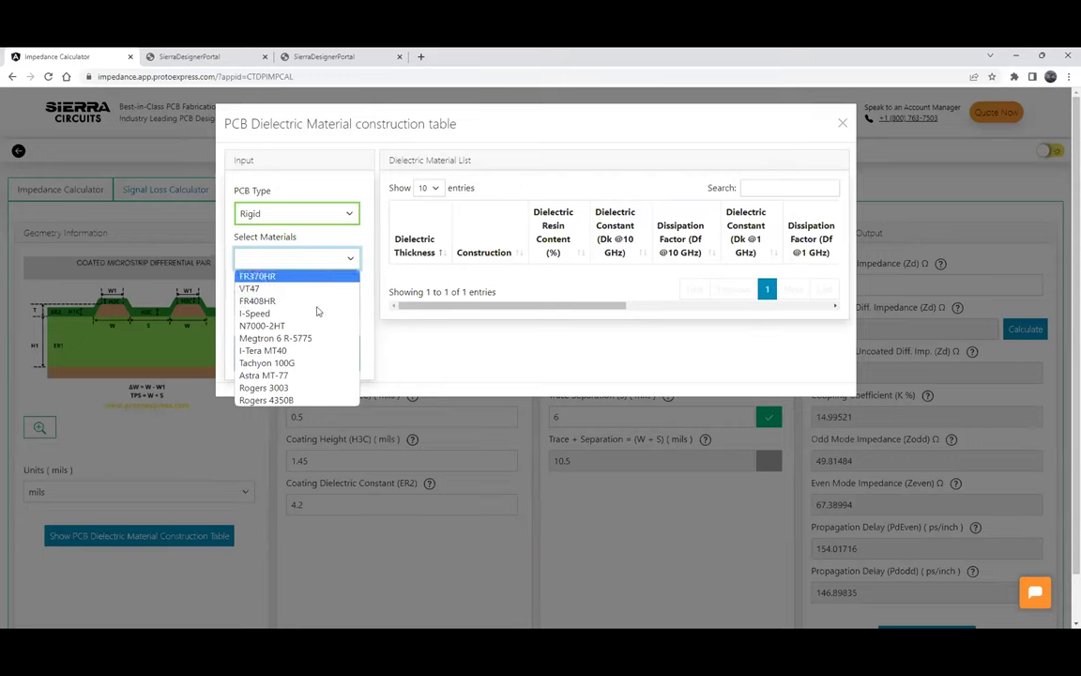
key(Return)
click(317, 306)
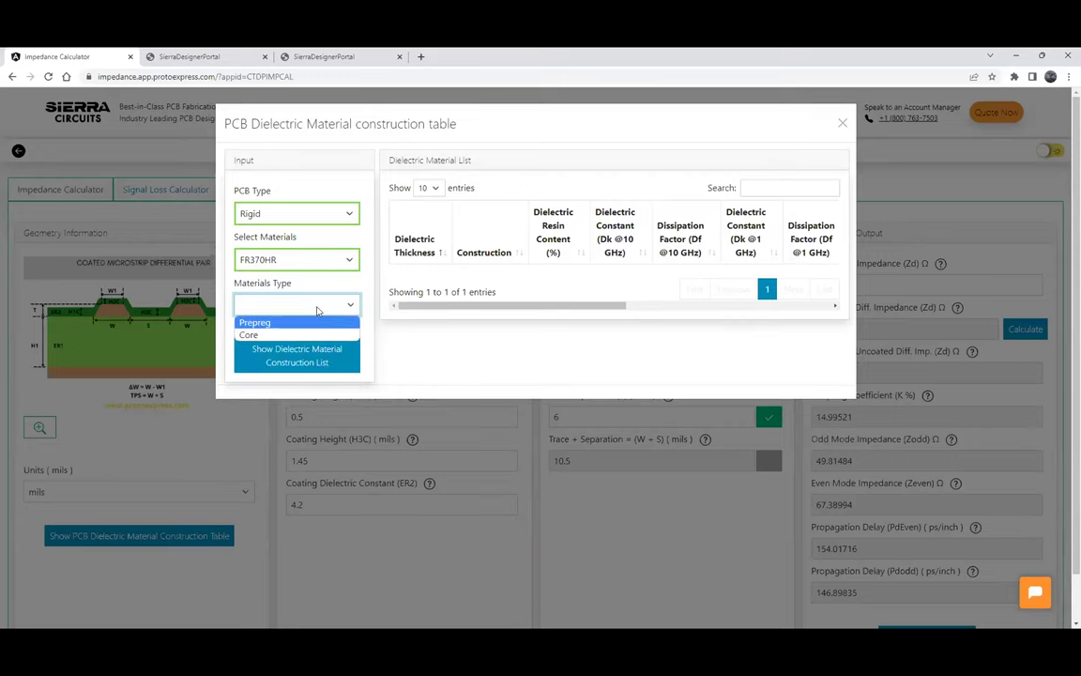
click(315, 335)
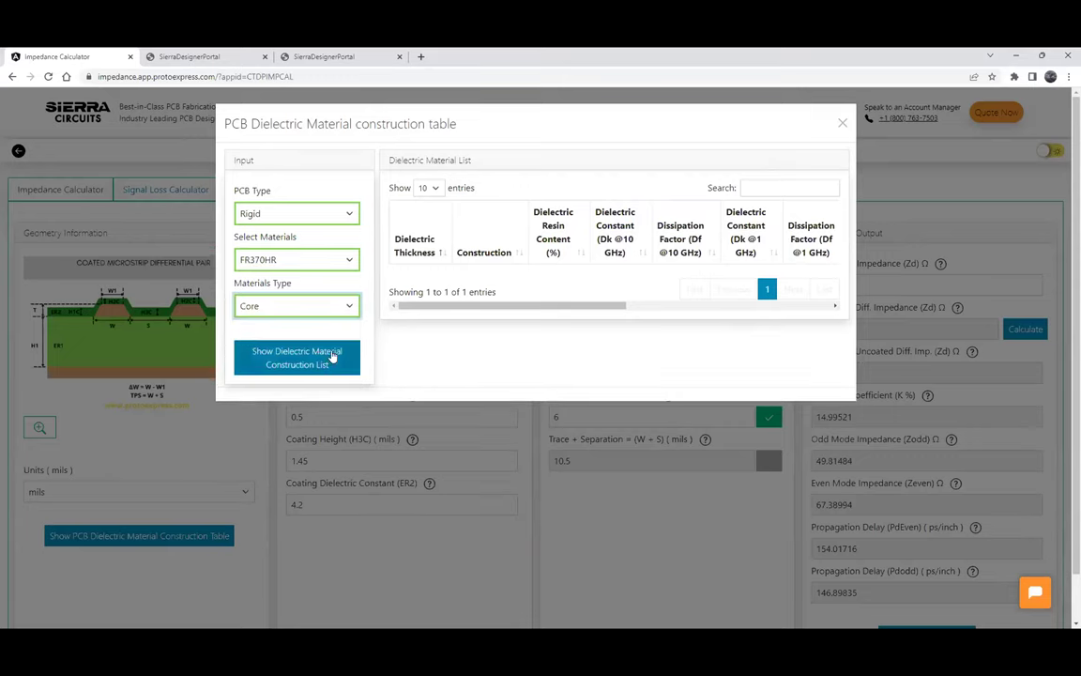
click(330, 361)
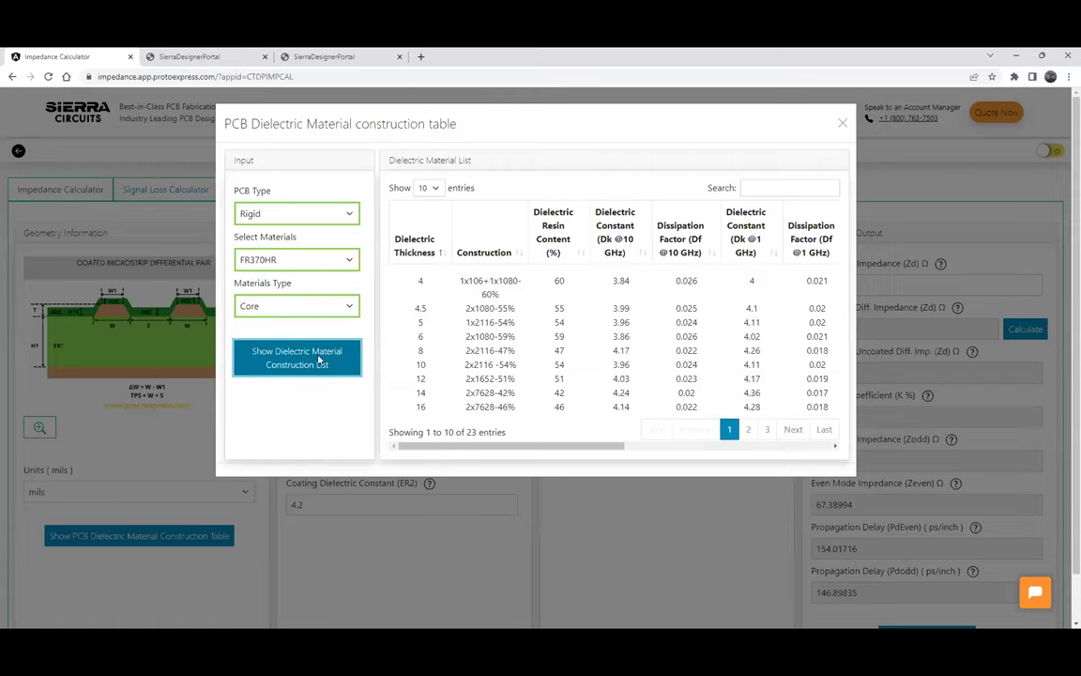
click(319, 259)
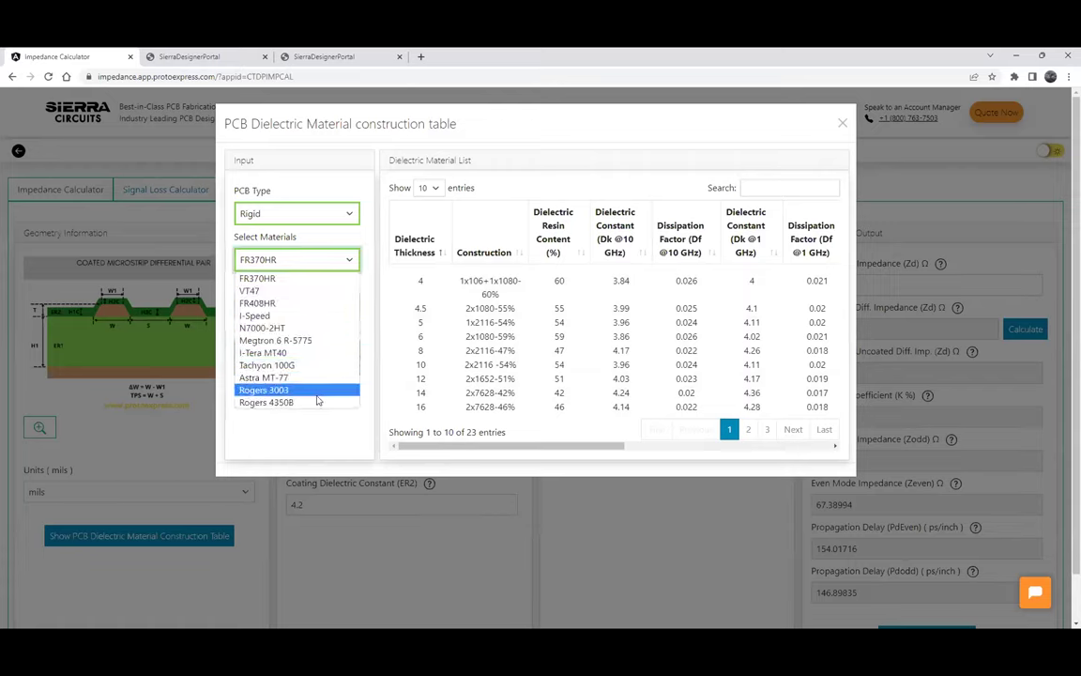
click(382, 297)
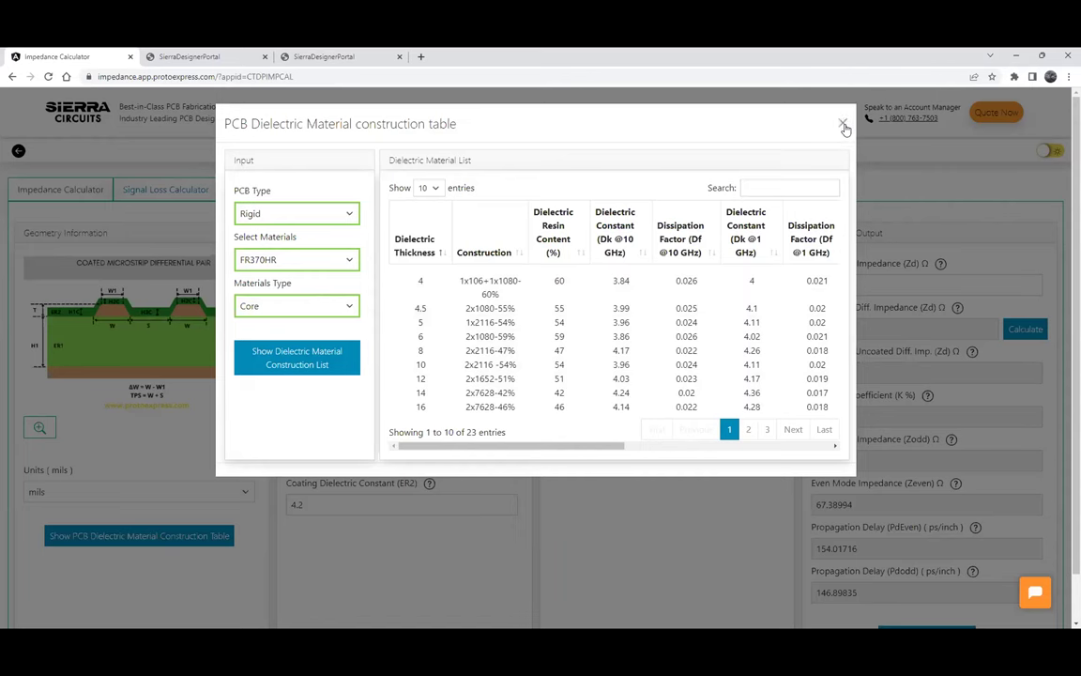
Close the dielectric material table and set the dissipation factor DF1 to 0.03 in the signal loss calculator
key(Escape)
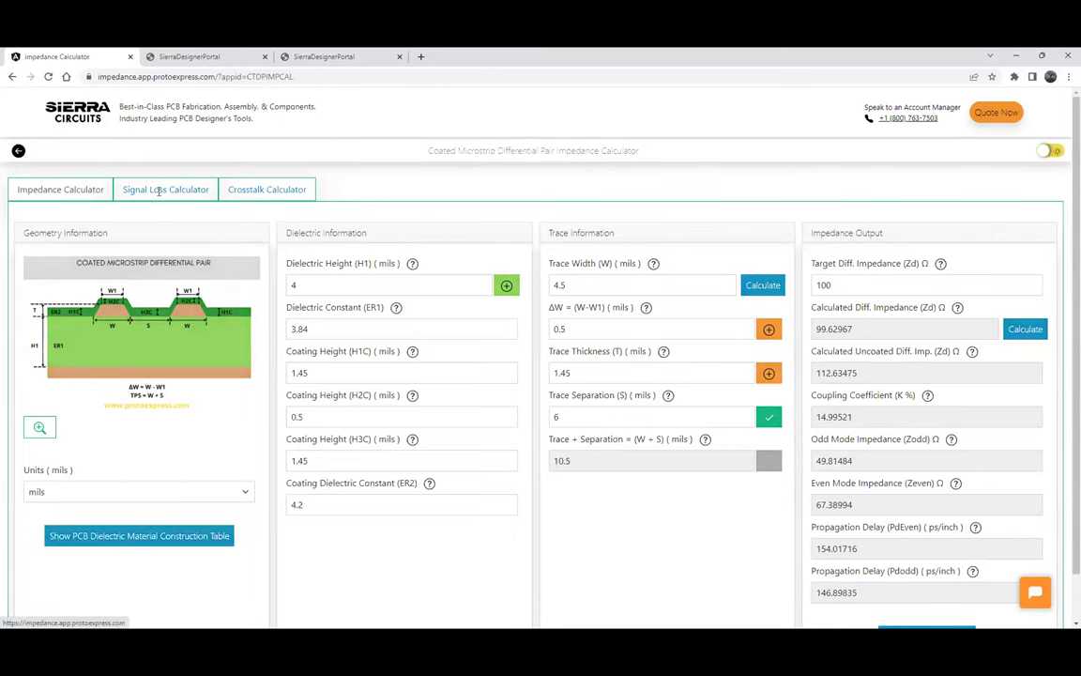
click(159, 189)
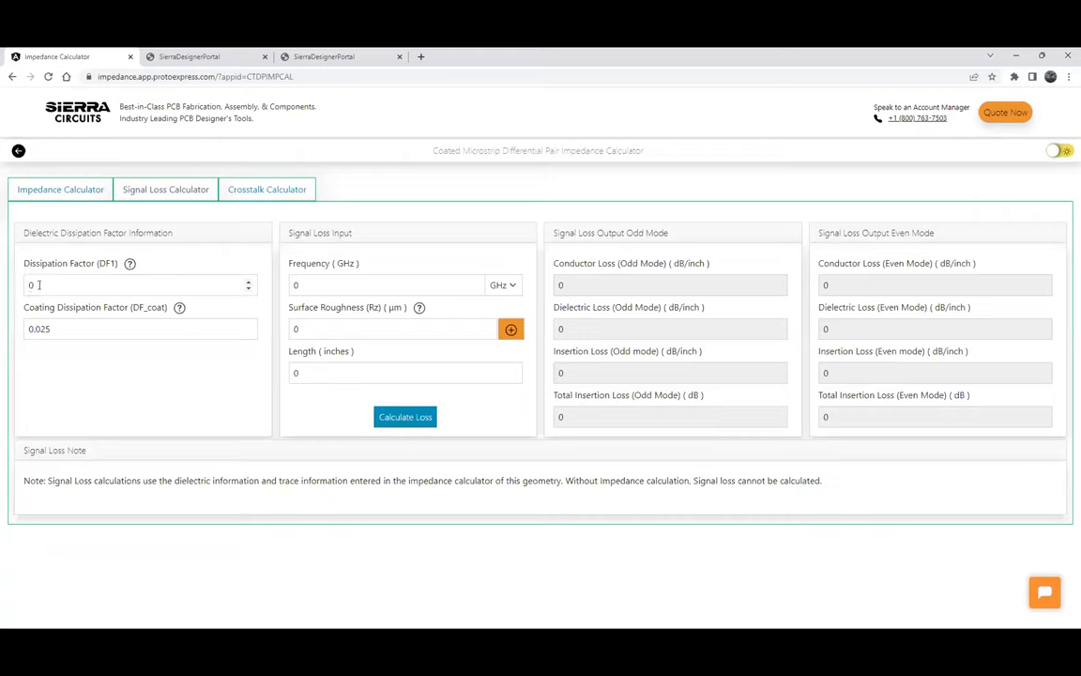
click(32, 285)
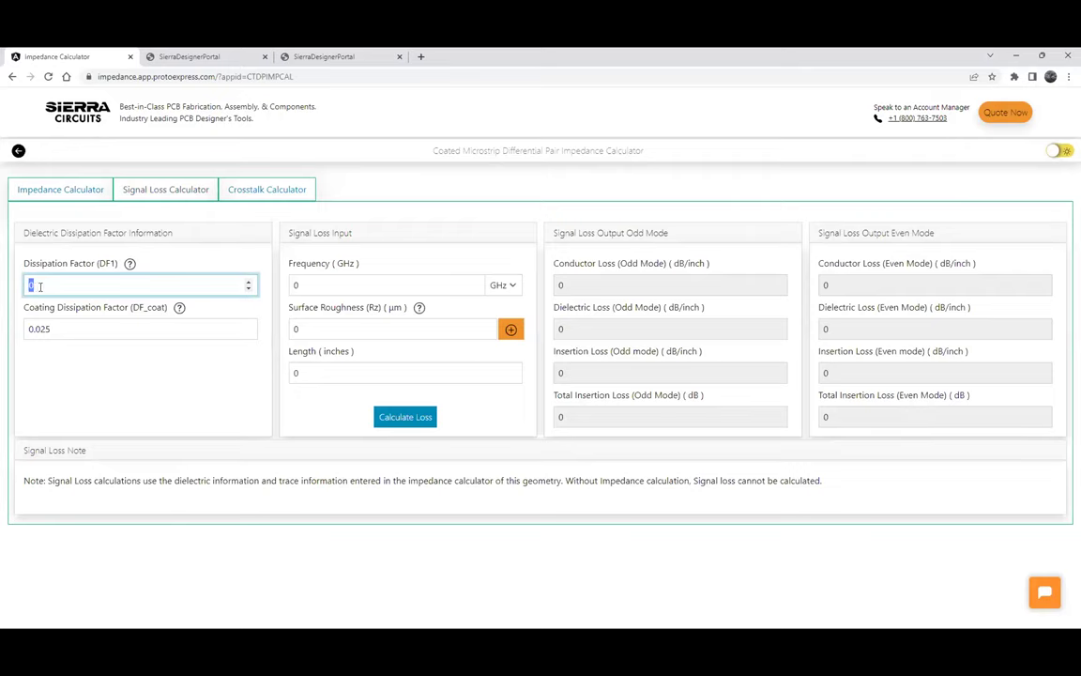
text(.03)
Calculate the signal loss for a frequency of 10 GHz, a surface roughness of 6 µm and a length of 2 inches
click(299, 285)
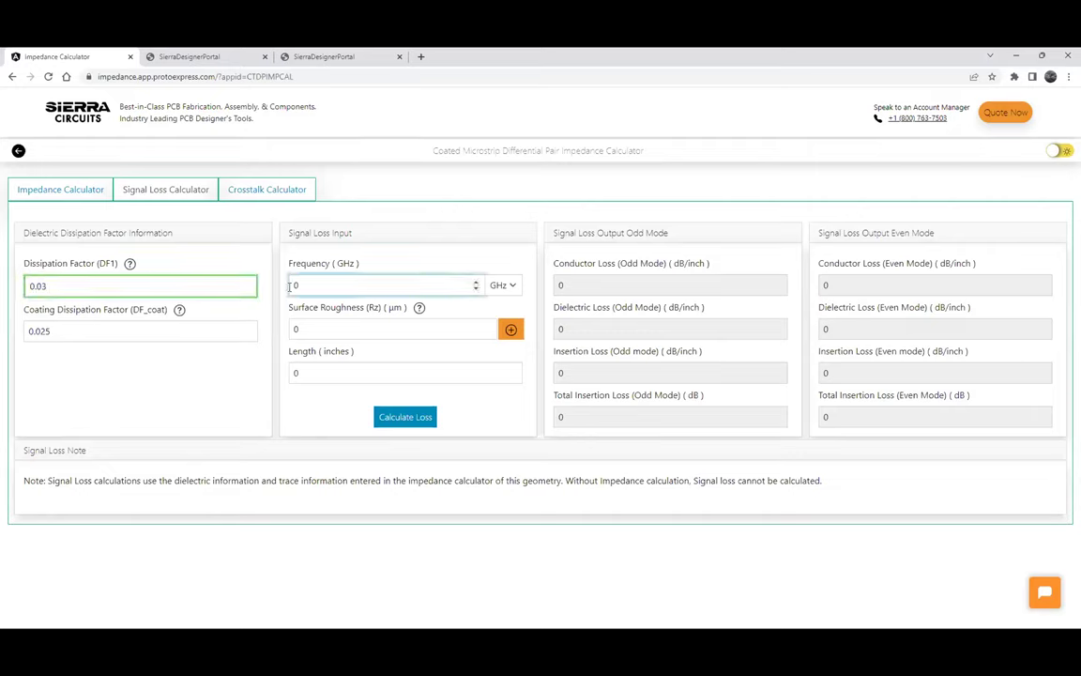
text(10)
click(299, 329)
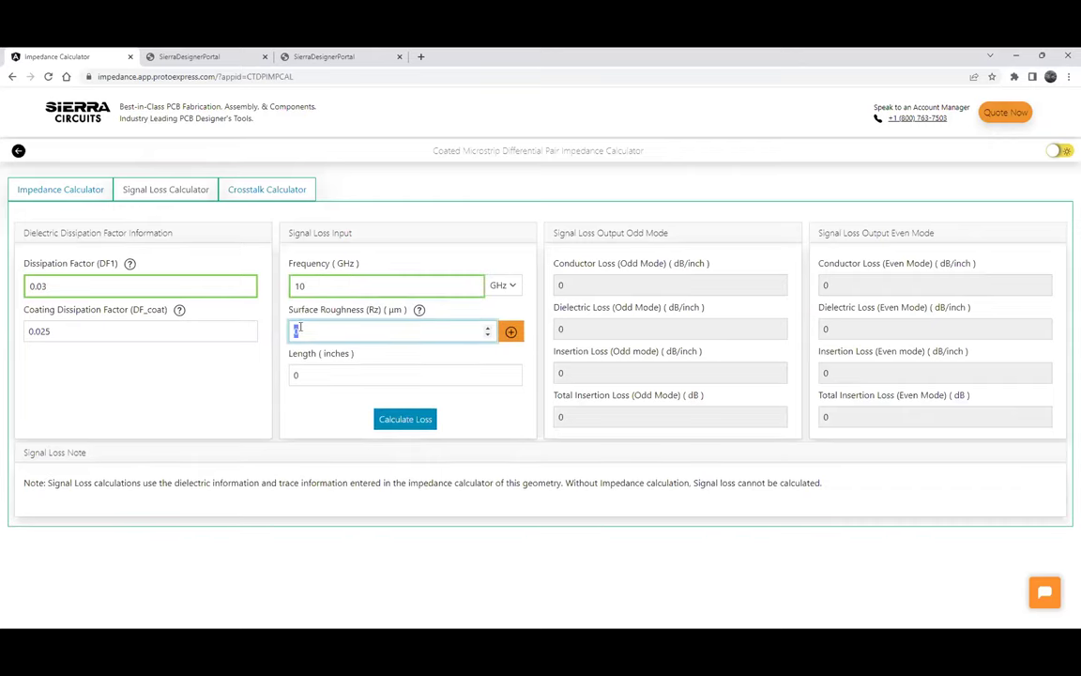
text(6)
click(299, 376)
text(2)
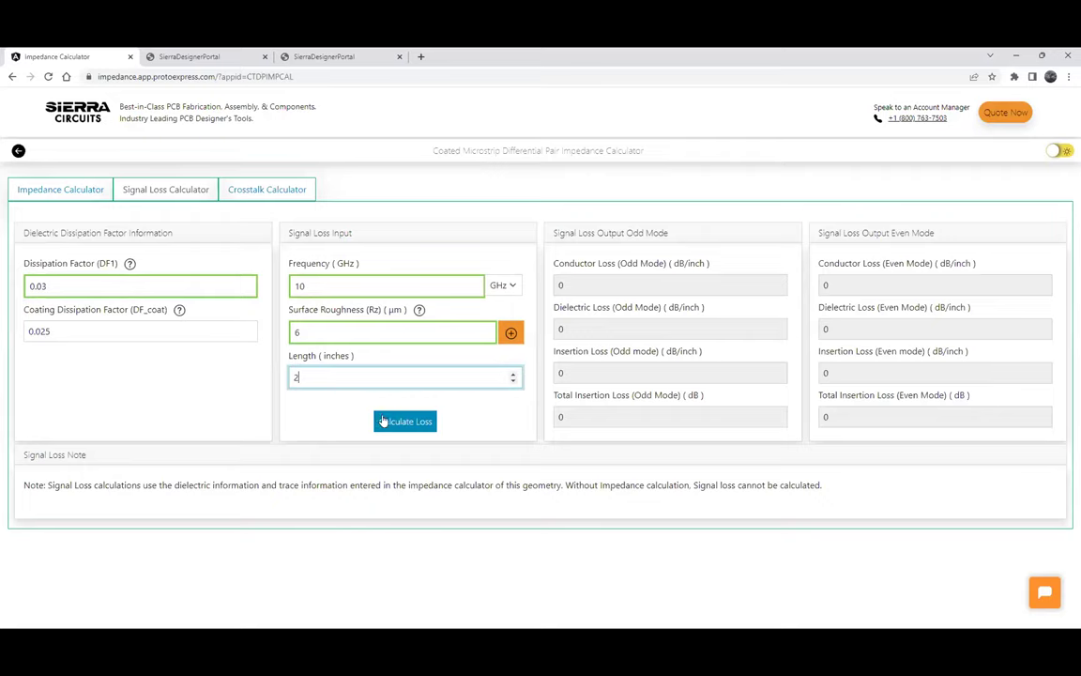
click(413, 418)
click(413, 421)
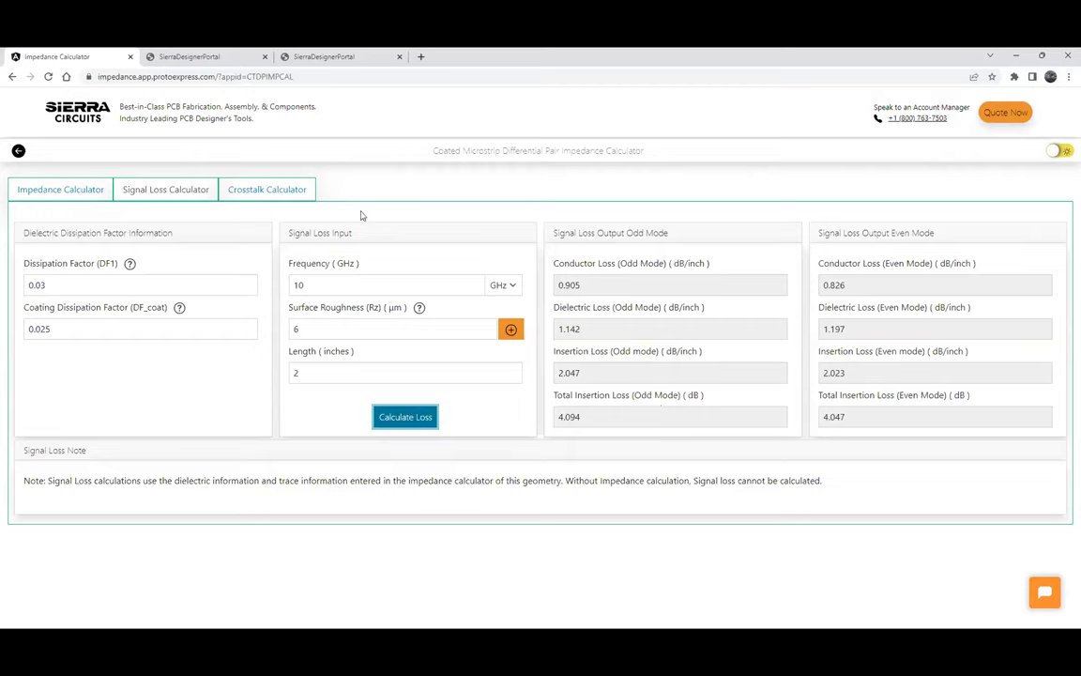
Calculate the crosstalk for a 2 inch coupled trace length, 100 ps rise time and 2 V signal voltage, and return to the impedance calculator
click(275, 192)
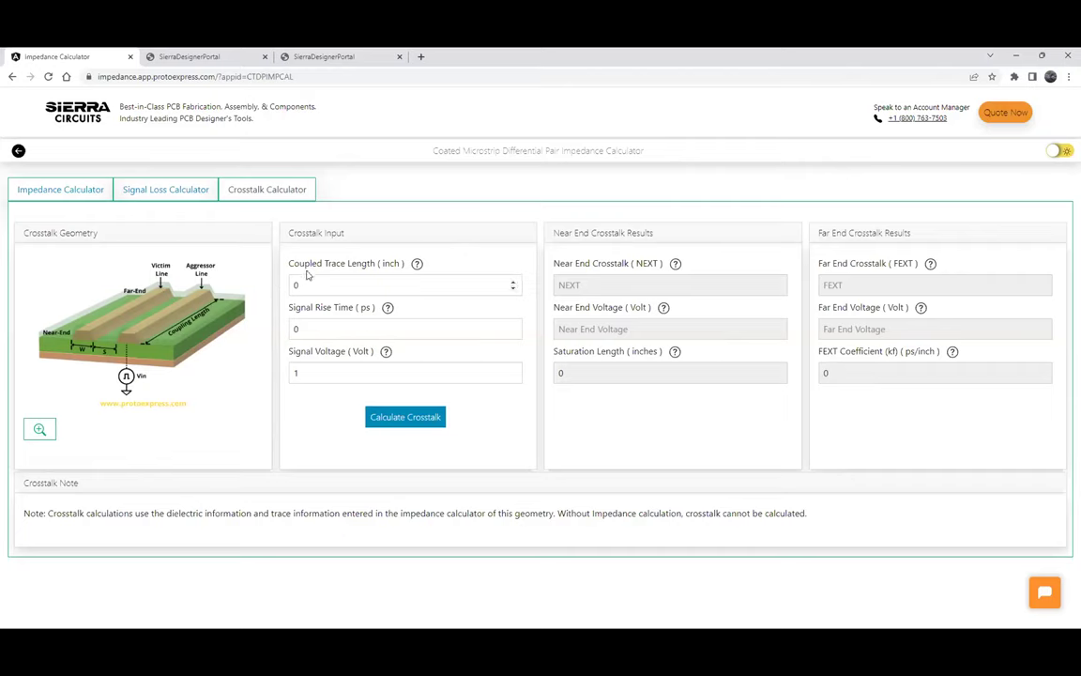
click(307, 282)
double_click(296, 285)
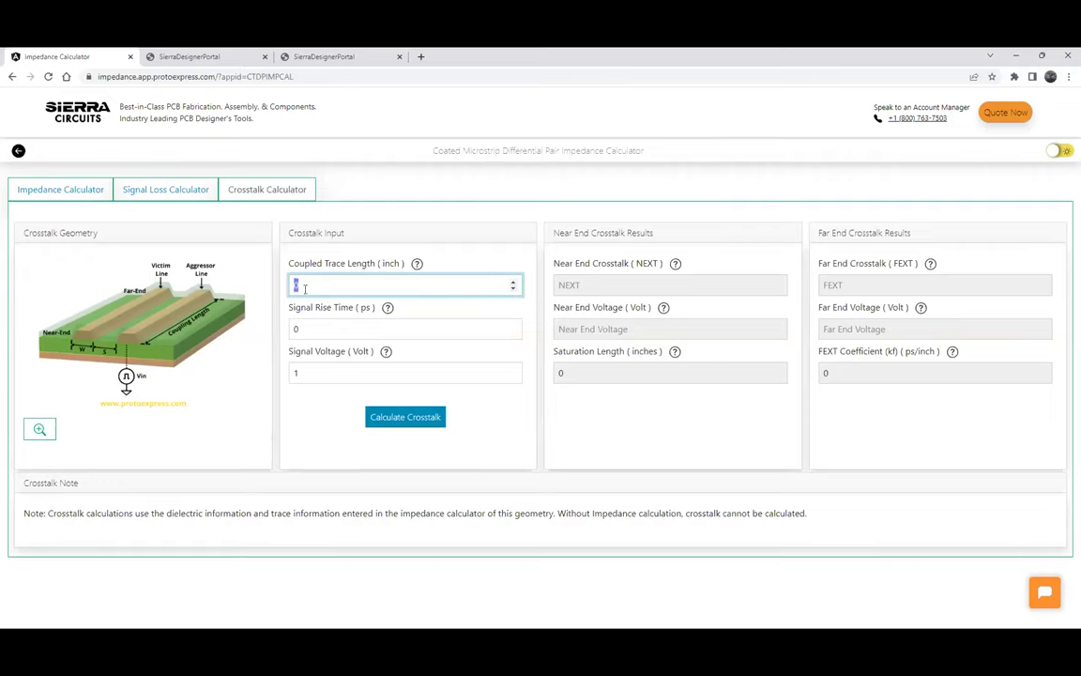
text(2)
double_click(295, 330)
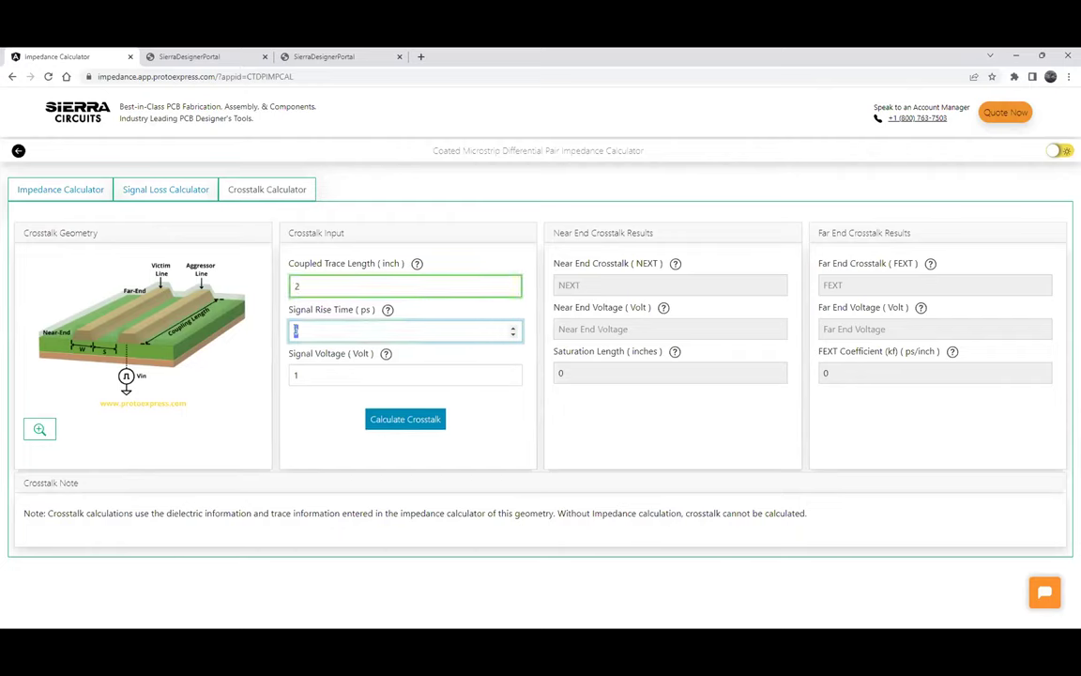
text(100)
double_click(302, 375)
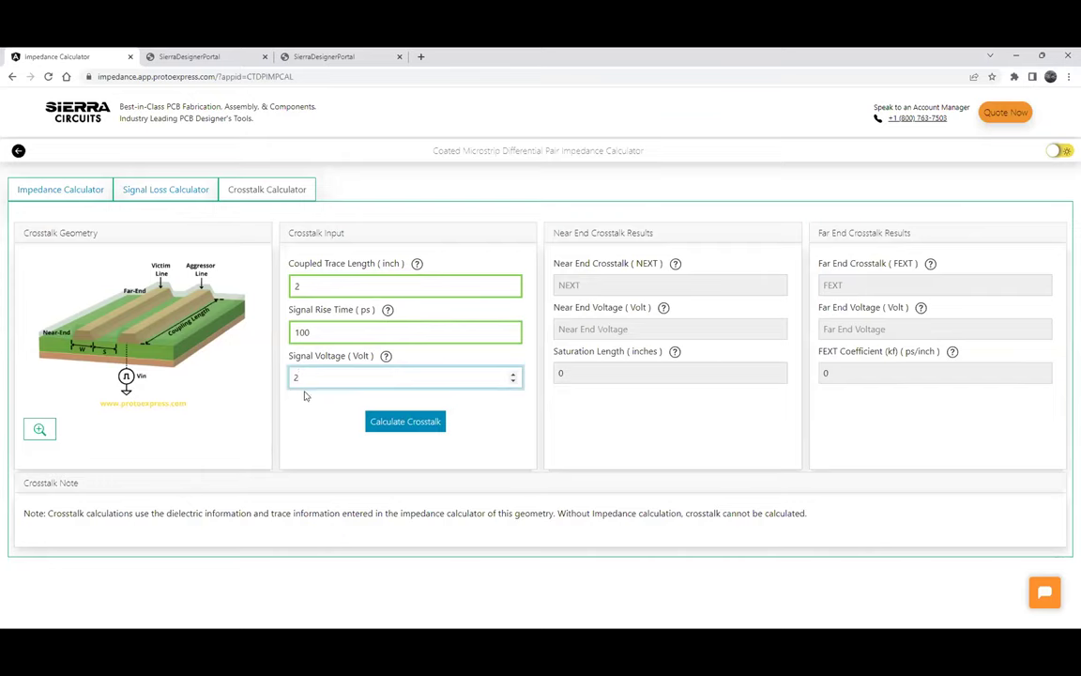
click(405, 424)
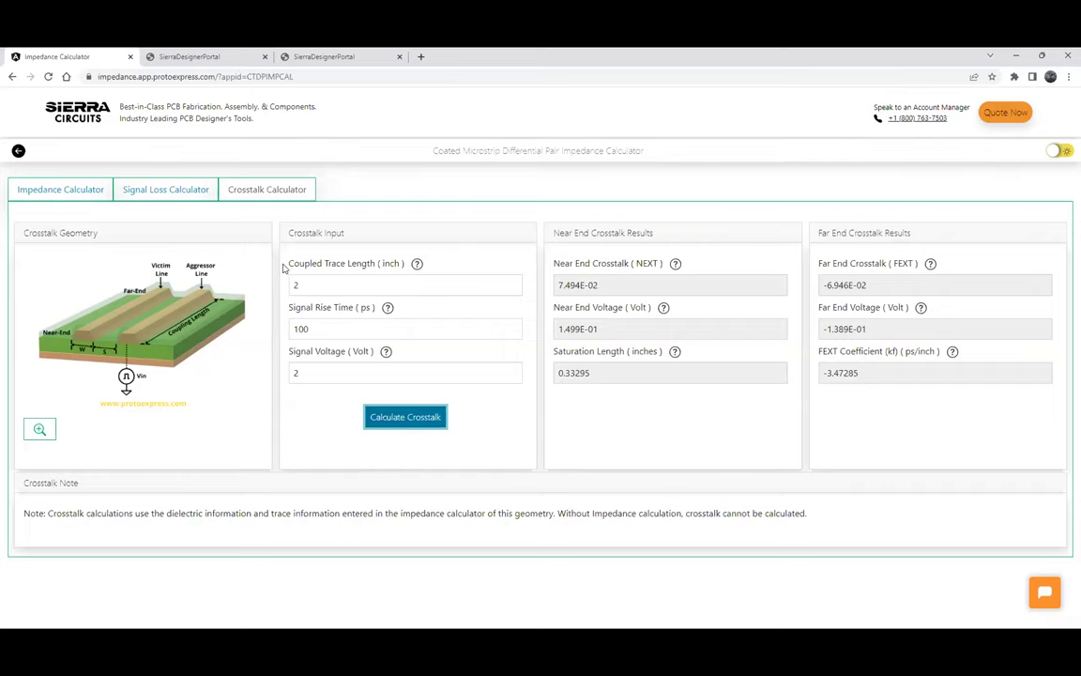
click(94, 196)
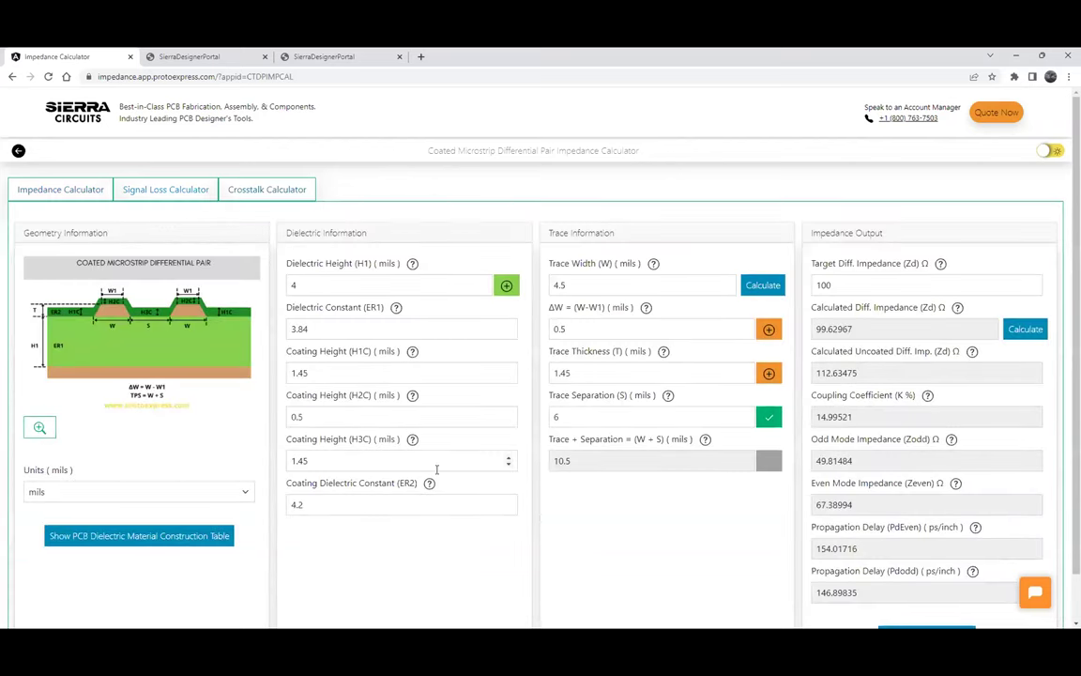